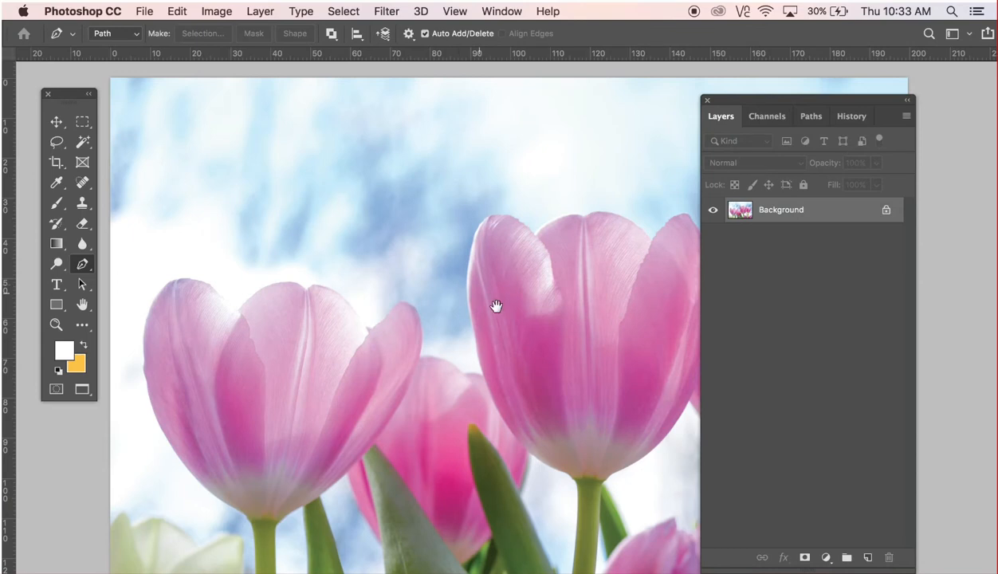
Step: Trace the central tulip's left edge with the Pen tool, from the stem joint up to the tip of the left petal
{"action": "left_click_drag", "start_coordinate": [496, 306], "coordinate": [342, 272]}
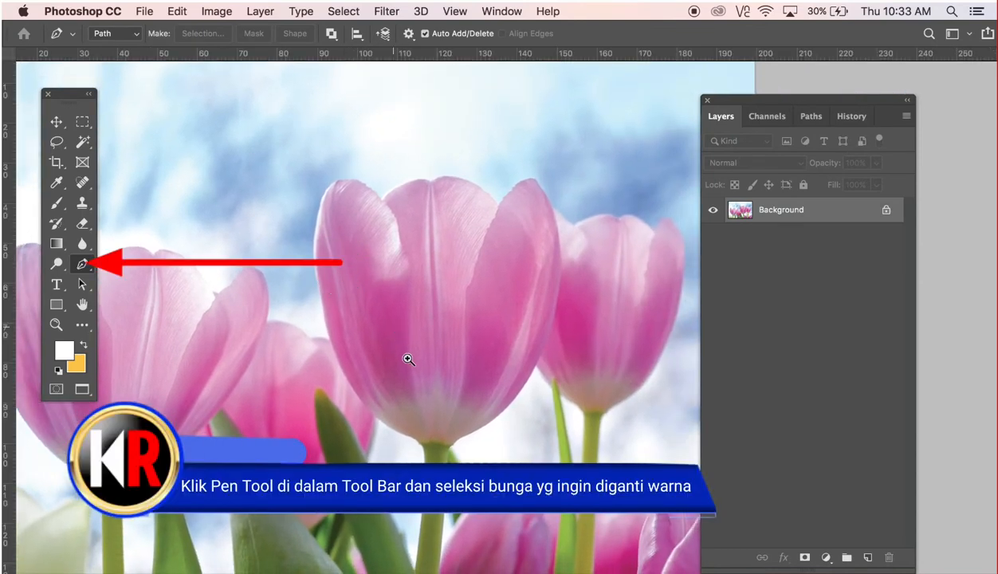
{"action": "left_click", "coordinate": [427, 363]}
{"action": "left_click", "coordinate": [444, 351]}
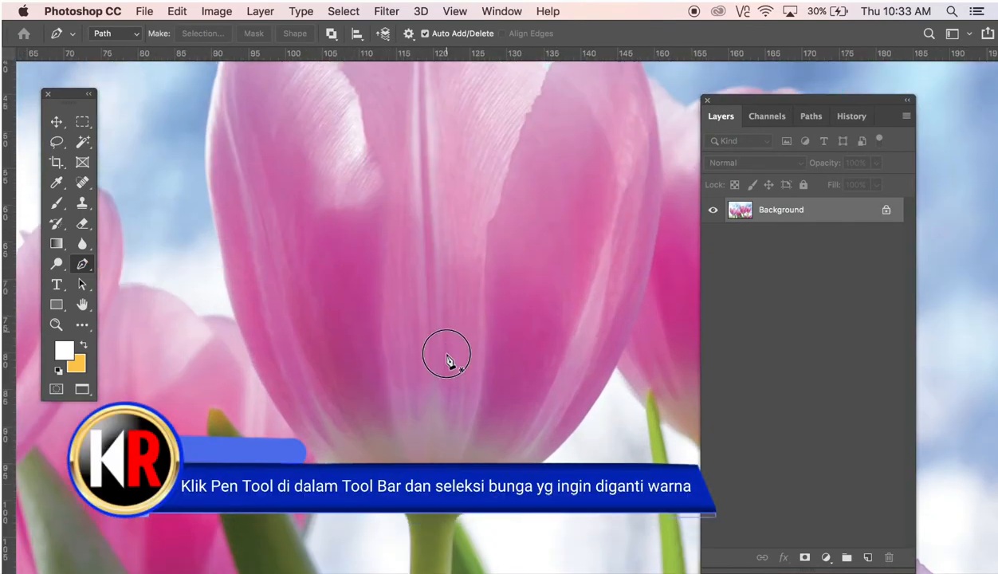
{"action": "left_click_drag", "start_coordinate": [446, 354], "coordinate": [441, 389]}
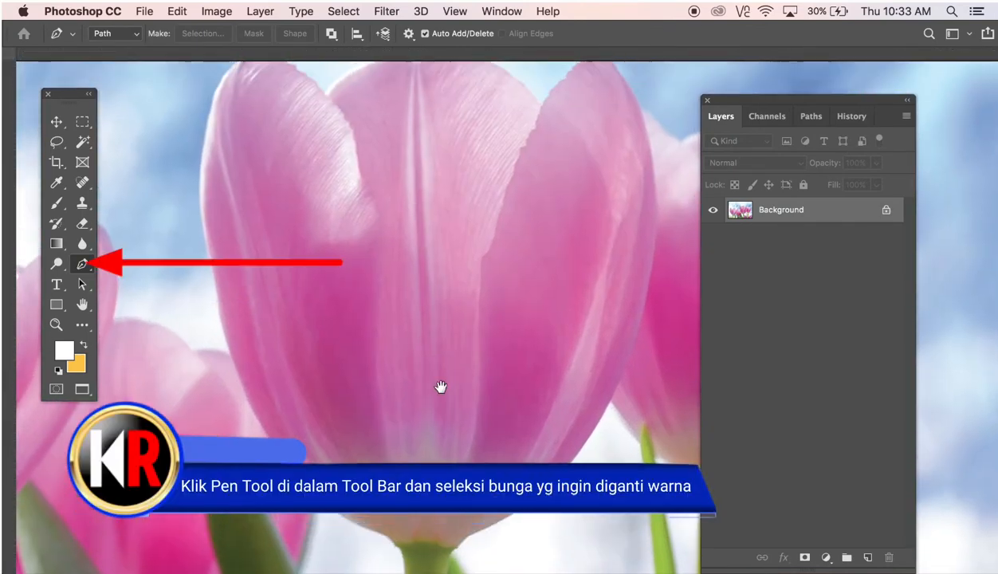
{"action": "left_click", "coordinate": [399, 551]}
{"action": "left_click", "coordinate": [366, 530]}
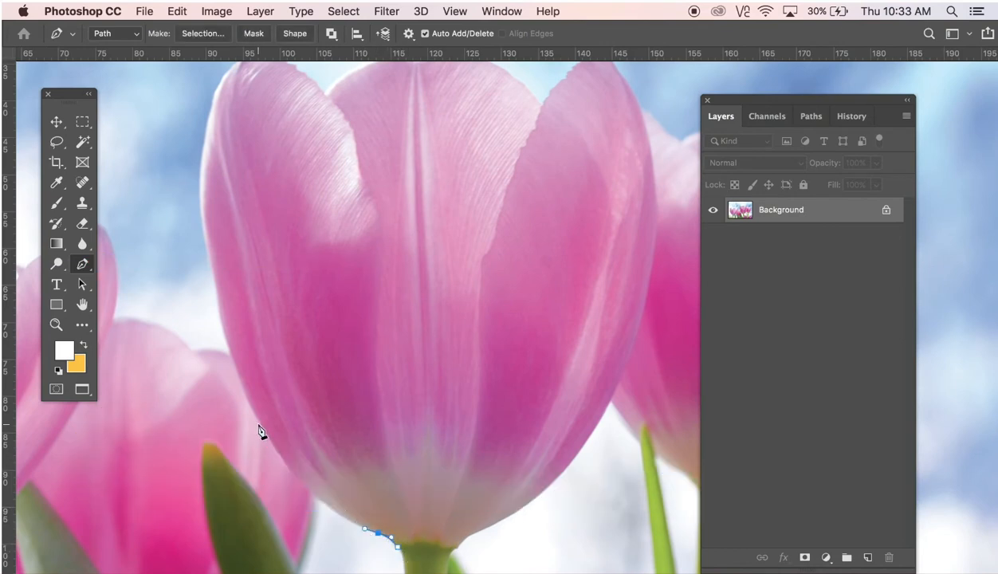
{"action": "left_click_drag", "start_coordinate": [258, 421], "coordinate": [214, 335]}
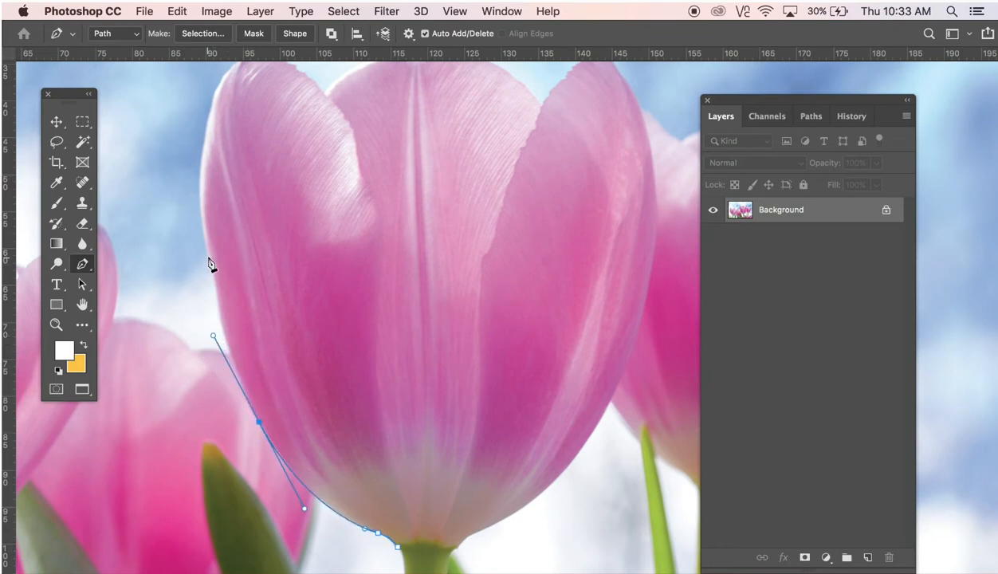
{"action": "left_click_drag", "start_coordinate": [207, 254], "coordinate": [200, 230]}
{"action": "left_click_drag", "start_coordinate": [215, 170], "coordinate": [218, 283]}
{"action": "mouse_move", "coordinate": [241, 162]}
{"action": "left_mouse_down"}
{"action": "mouse_move", "coordinate": [291, 112]}
{"action": "mouse_move", "coordinate": [257, 153]}
{"action": "left_mouse_up"}
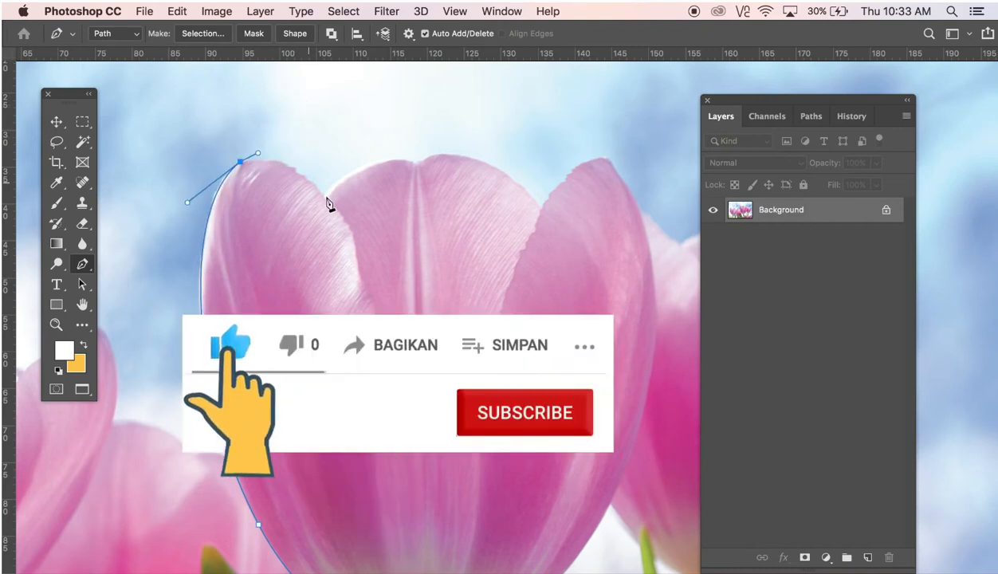
Step: Continue the pen path along the central tulip's upper petal edges, through both notches, to the tip of the right petal
{"action": "mouse_move", "coordinate": [325, 196]}
{"action": "left_mouse_down"}
{"action": "mouse_move", "coordinate": [348, 231]}
{"action": "mouse_move", "coordinate": [335, 184]}
{"action": "left_mouse_up"}
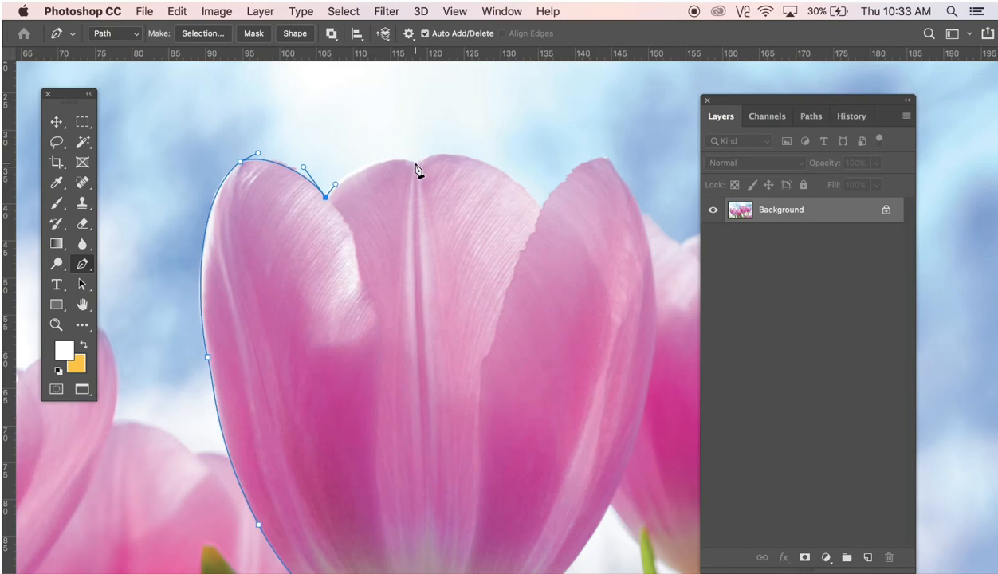
{"action": "mouse_move", "coordinate": [415, 163]}
{"action": "left_mouse_down"}
{"action": "mouse_move", "coordinate": [455, 180]}
{"action": "mouse_move", "coordinate": [428, 159]}
{"action": "left_mouse_up"}
{"action": "left_click_drag", "start_coordinate": [541, 208], "coordinate": [558, 186]}
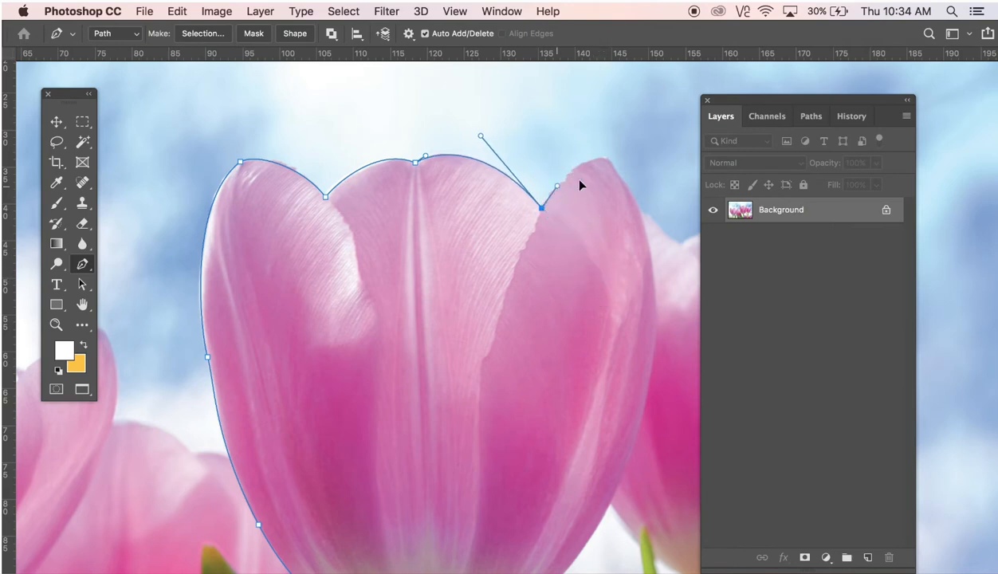
{"action": "mouse_move", "coordinate": [605, 158]}
{"action": "left_mouse_down"}
{"action": "mouse_move", "coordinate": [637, 164]}
{"action": "mouse_move", "coordinate": [616, 166]}
{"action": "left_mouse_up"}
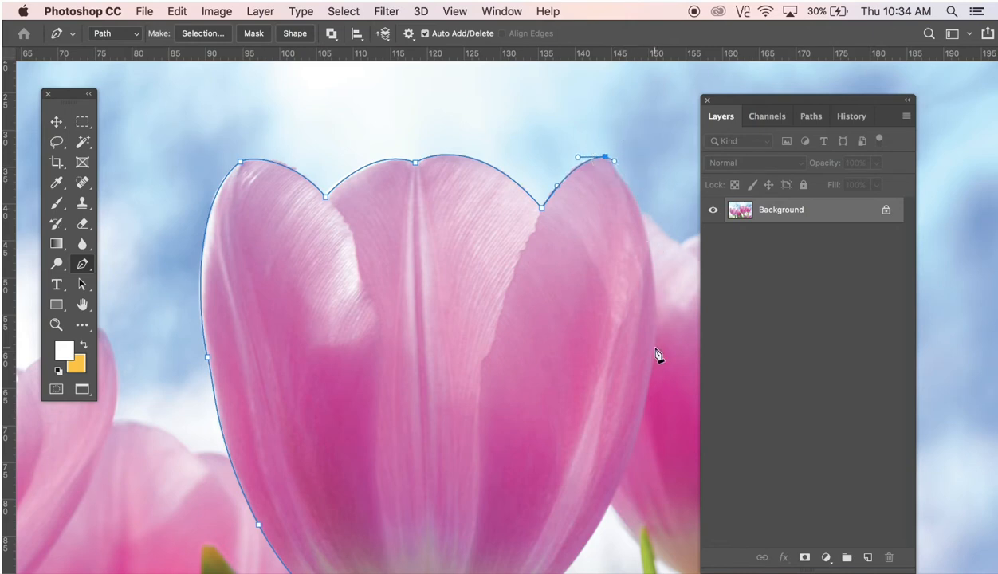
Step: Continue the pen path down the central tulip's right edge to the flower base near the stem
{"action": "left_click_drag", "start_coordinate": [655, 349], "coordinate": [622, 306]}
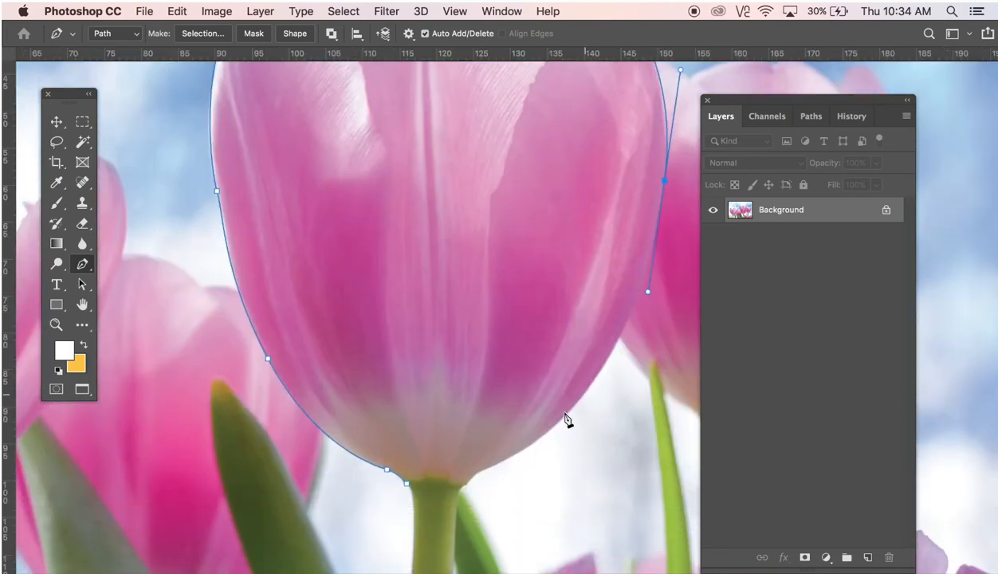
{"action": "left_click_drag", "start_coordinate": [558, 423], "coordinate": [525, 455]}
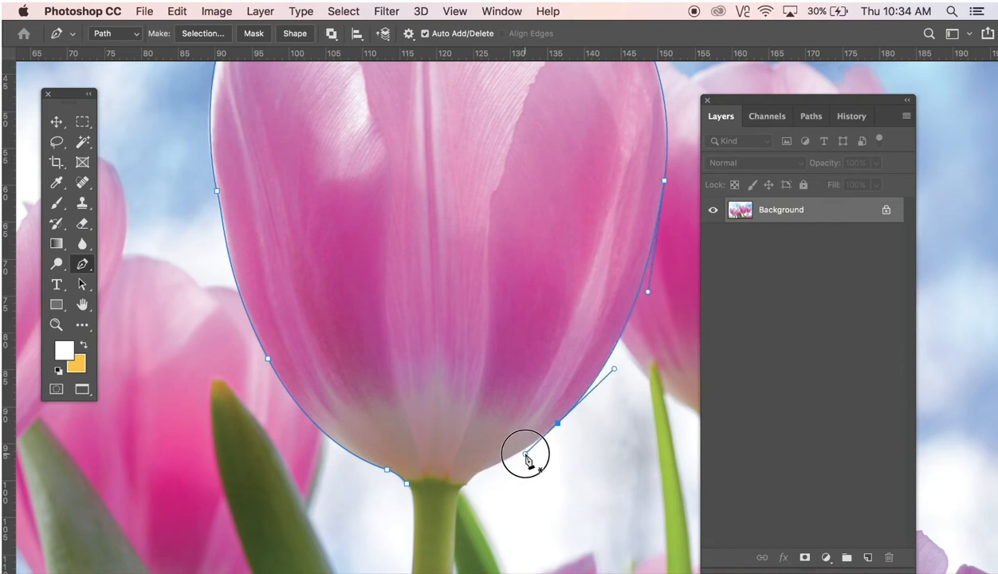
{"action": "left_click", "coordinate": [479, 472]}
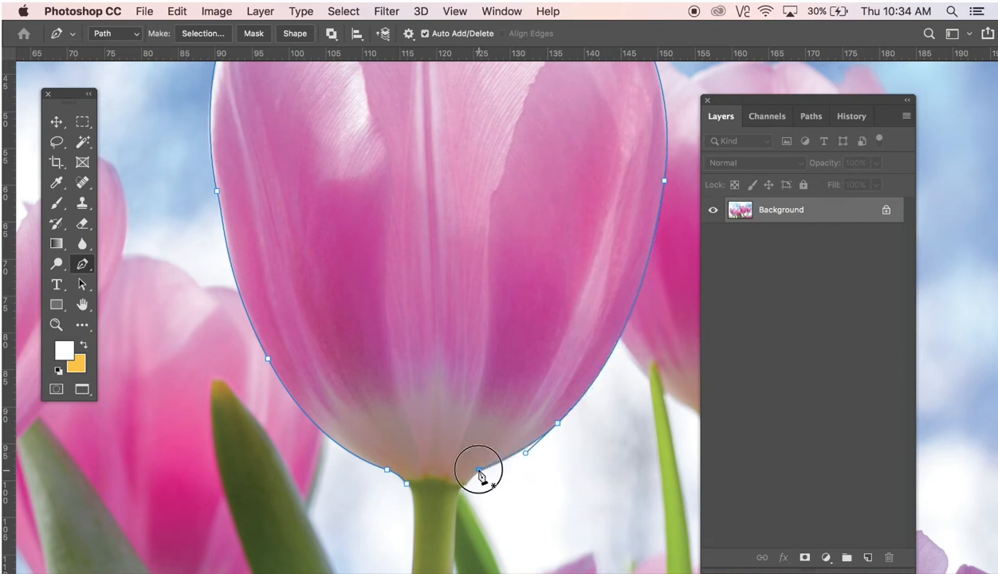
{"action": "left_click_drag", "start_coordinate": [479, 472], "coordinate": [475, 477]}
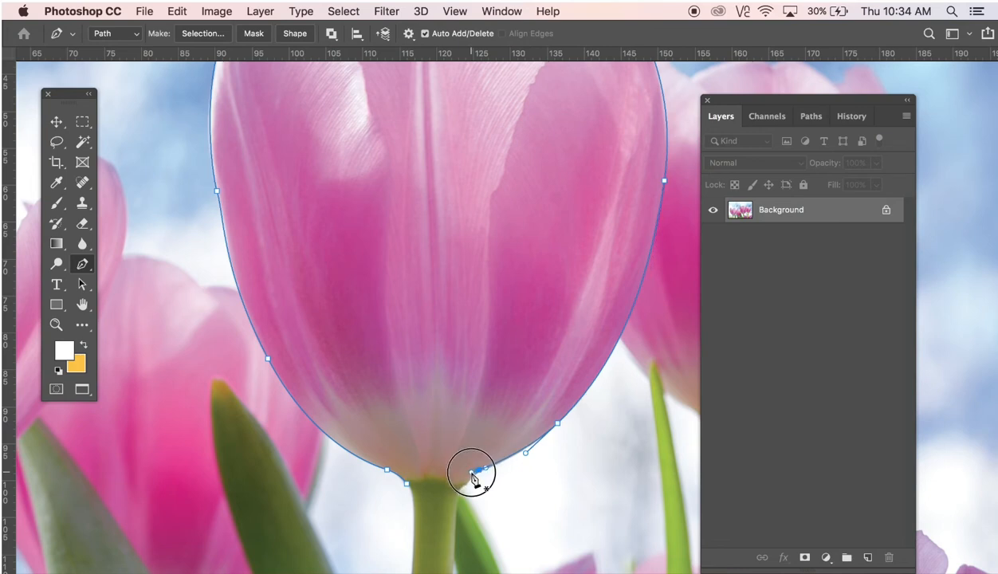
Step: Trace the flower base across the top of the stem, redoing the misplaced anchor, and close the path at its starting point
{"action": "left_click_drag", "start_coordinate": [479, 471], "coordinate": [441, 482]}
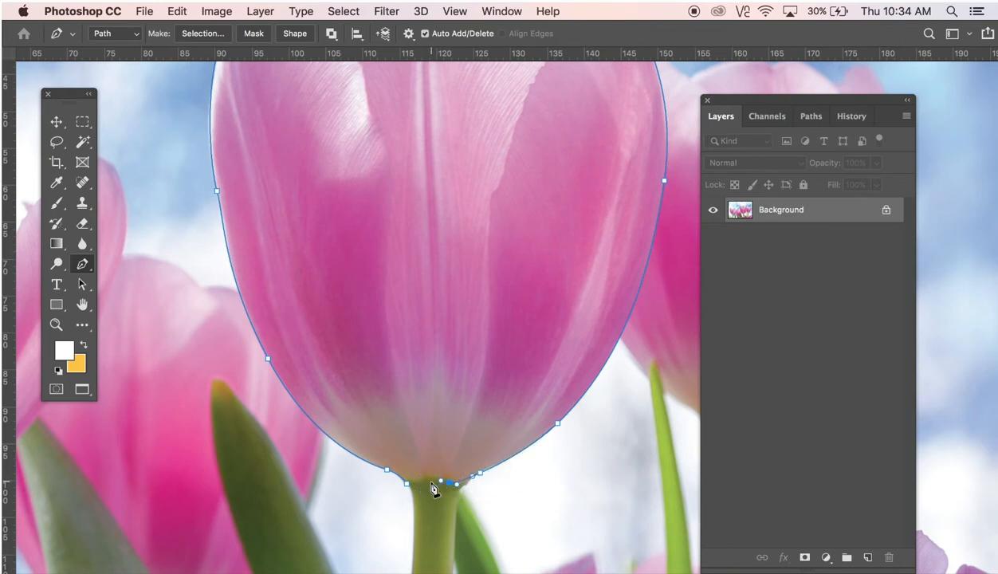
{"action": "key", "text": "super+z"}
{"action": "left_click_drag", "start_coordinate": [451, 484], "coordinate": [447, 487]}
{"action": "left_click_drag", "start_coordinate": [423, 480], "coordinate": [420, 482]}
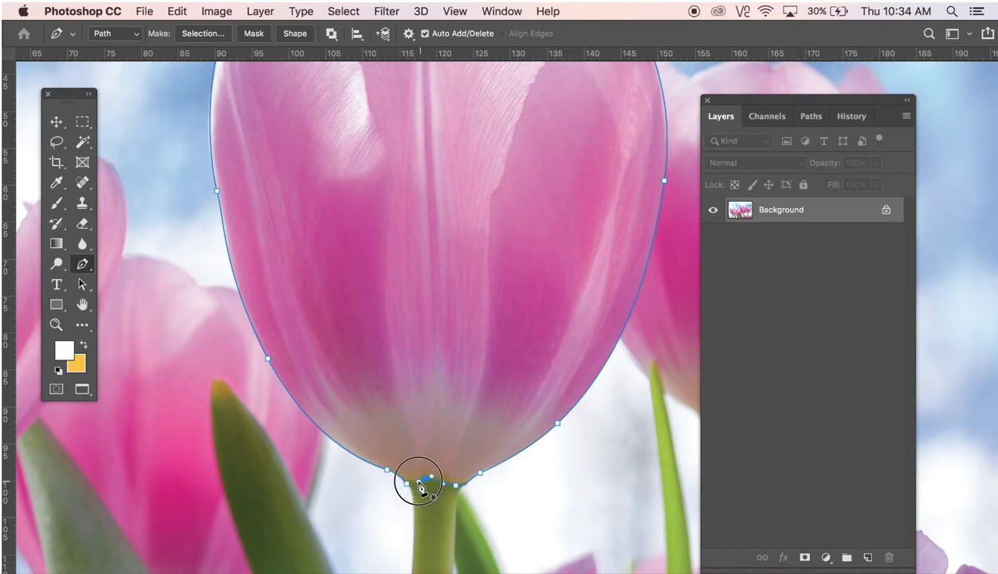
{"action": "left_click", "coordinate": [405, 483]}
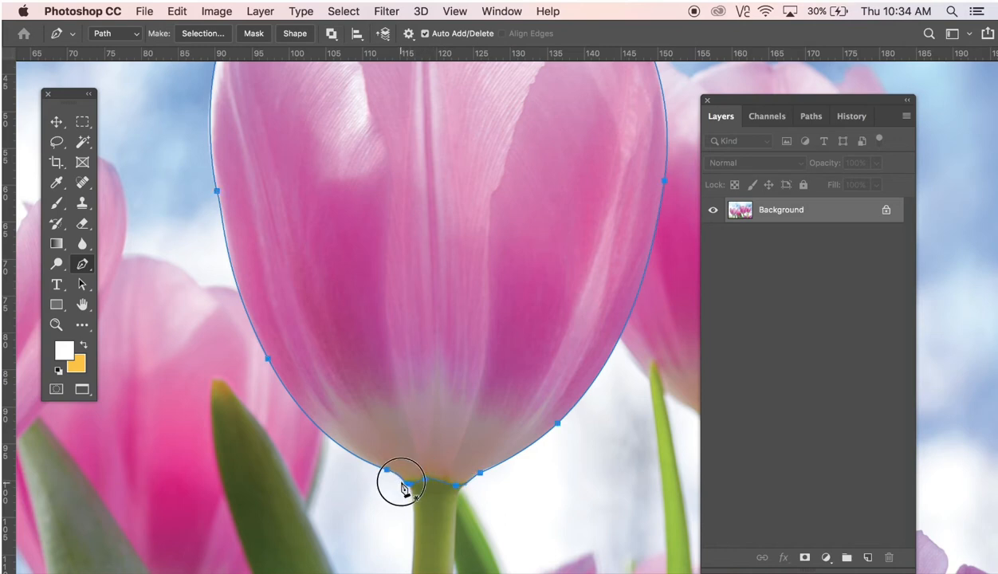
Step: Save the work path as a new path and make a new selection from it with a 2-pixel feather radius
{"action": "left_click", "coordinate": [812, 117]}
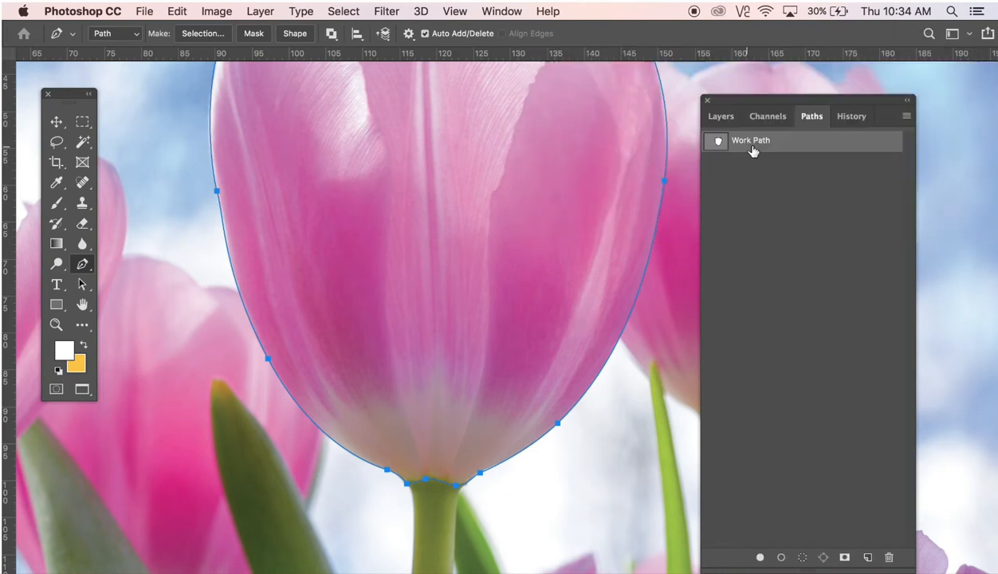
{"action": "left_click_drag", "start_coordinate": [770, 148], "coordinate": [868, 558]}
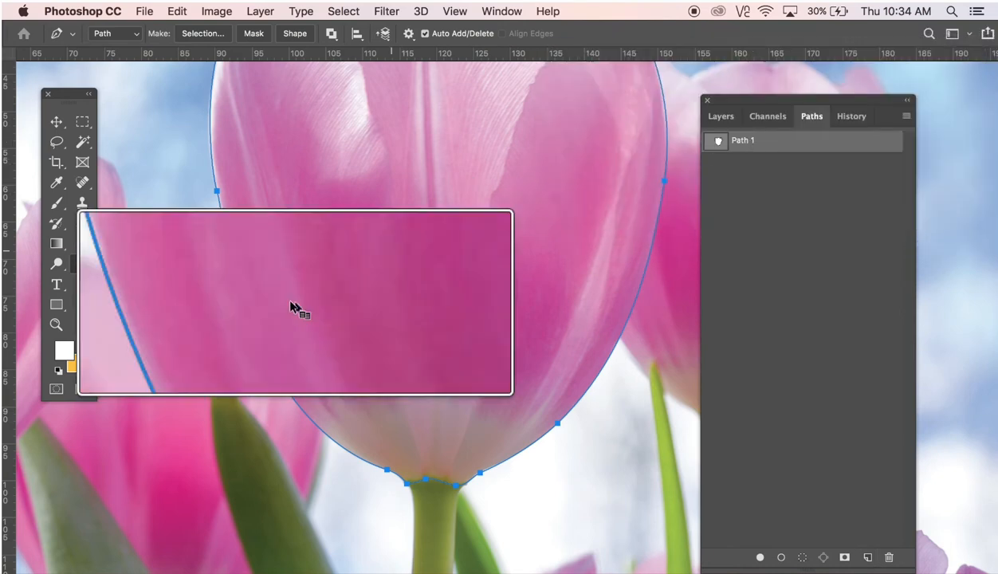
{"action": "left_click", "coordinate": [204, 32]}
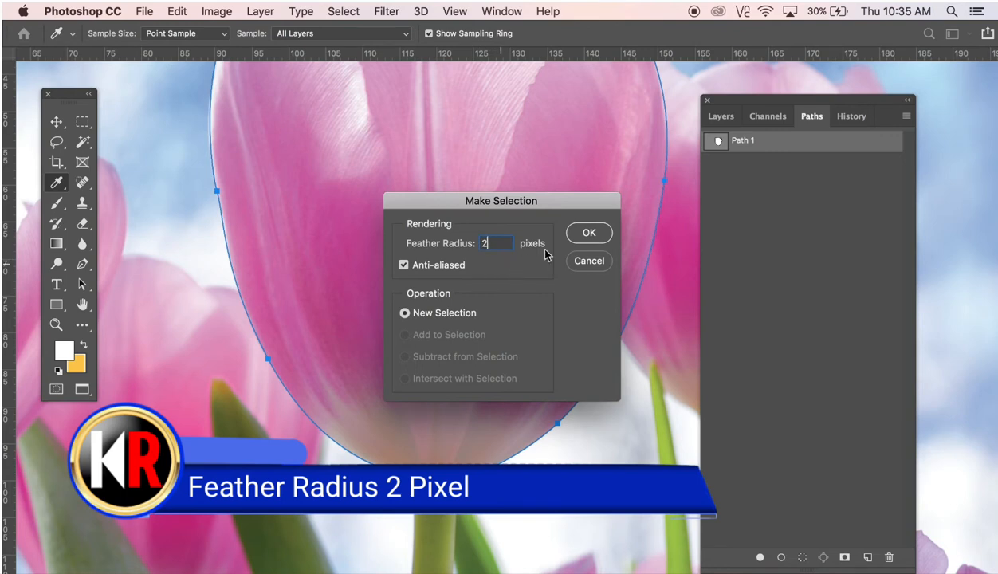
{"action": "left_click", "coordinate": [589, 233]}
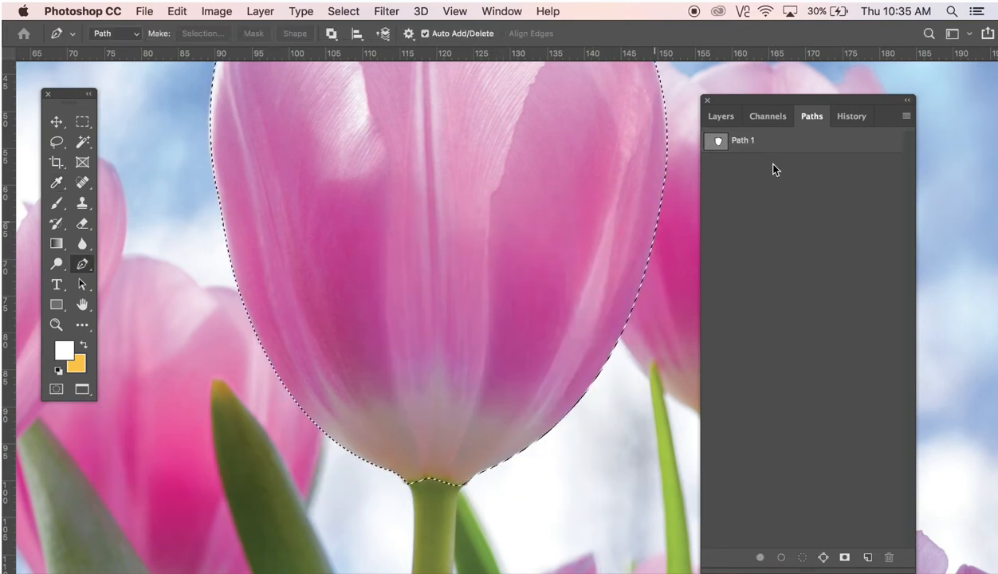
Step: Copy the selected tulip from the Background layer and paste it onto a new layer
{"action": "left_click", "coordinate": [722, 118]}
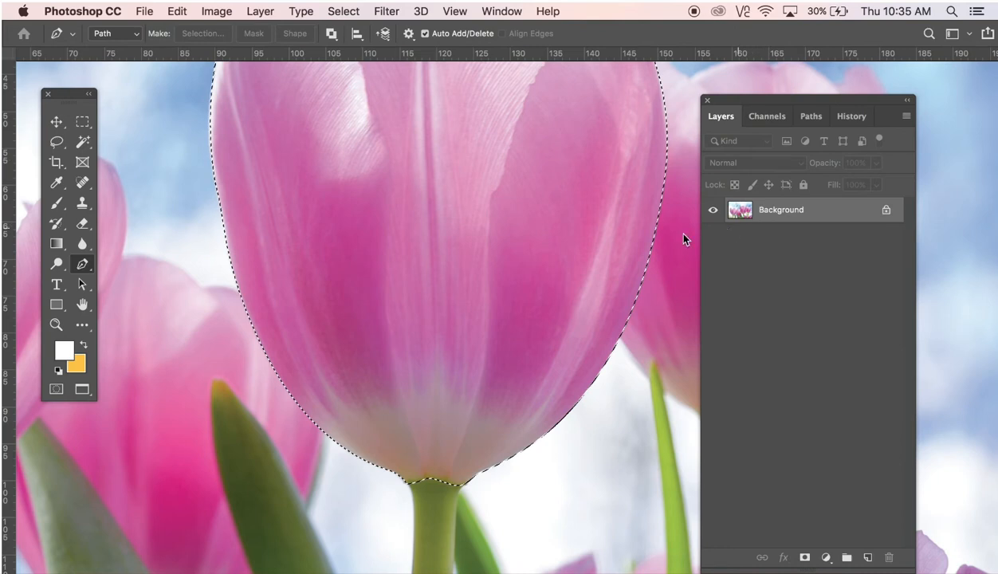
{"action": "left_click", "coordinate": [584, 250], "text": "alt"}
{"action": "left_click", "coordinate": [584, 248], "text": "alt"}
{"action": "left_click_drag", "start_coordinate": [583, 244], "coordinate": [542, 296]}
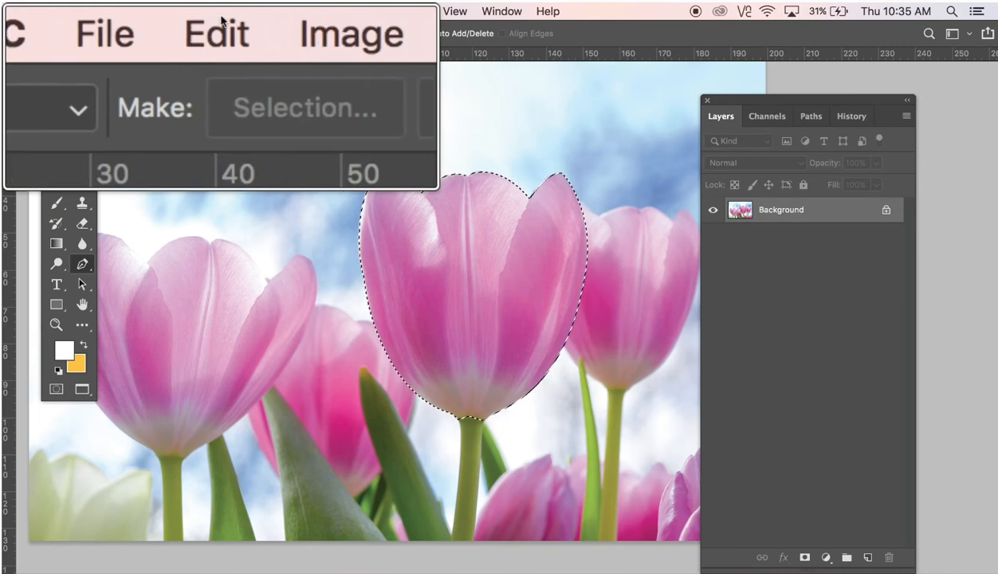
{"action": "left_click", "coordinate": [178, 11]}
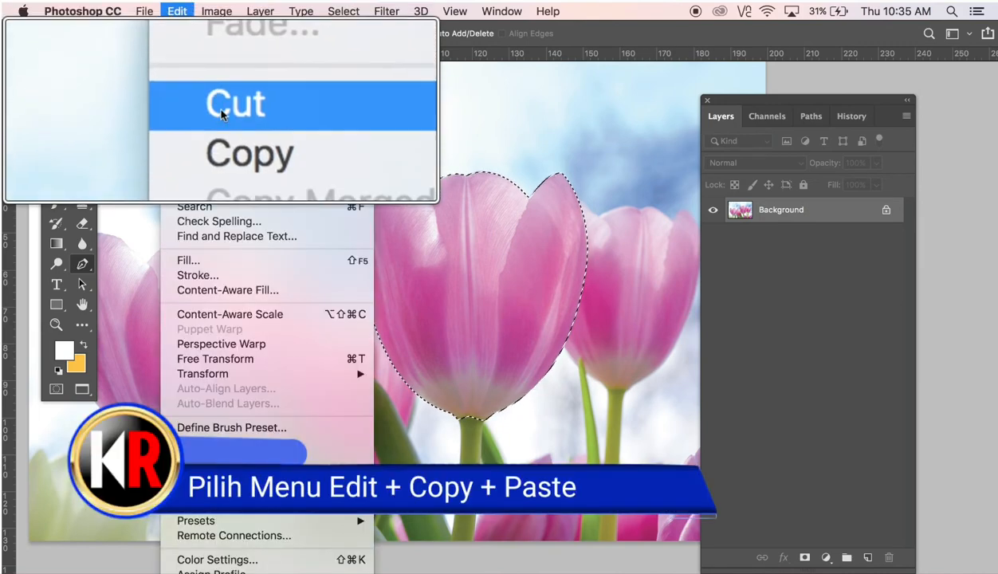
{"action": "left_click", "coordinate": [183, 123]}
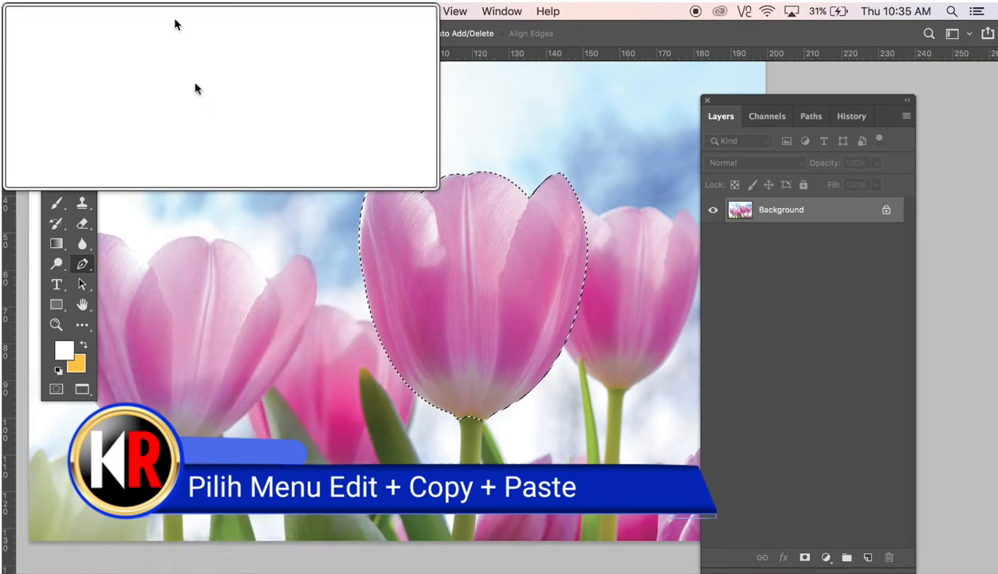
{"action": "left_click", "coordinate": [178, 10]}
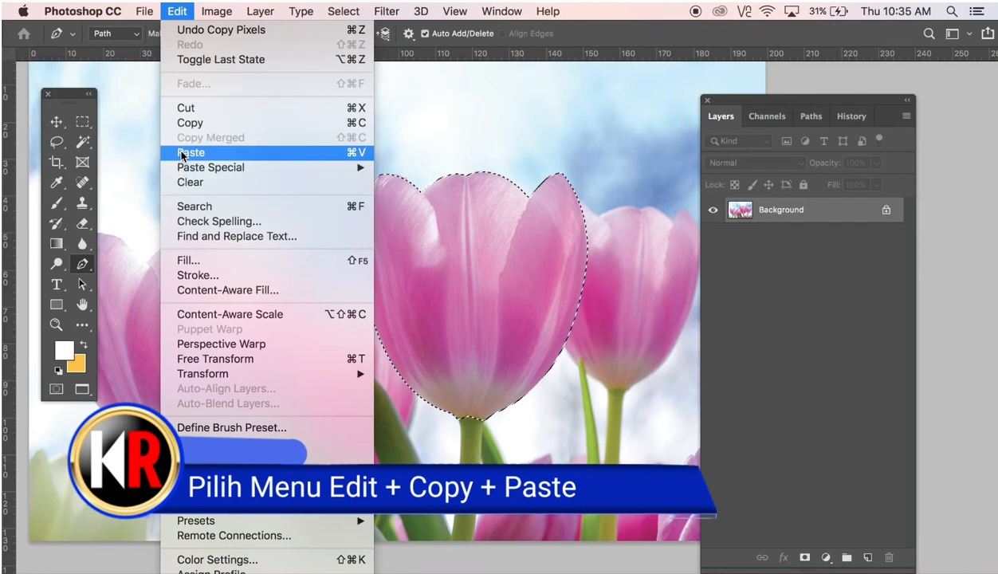
{"action": "left_click", "coordinate": [182, 152]}
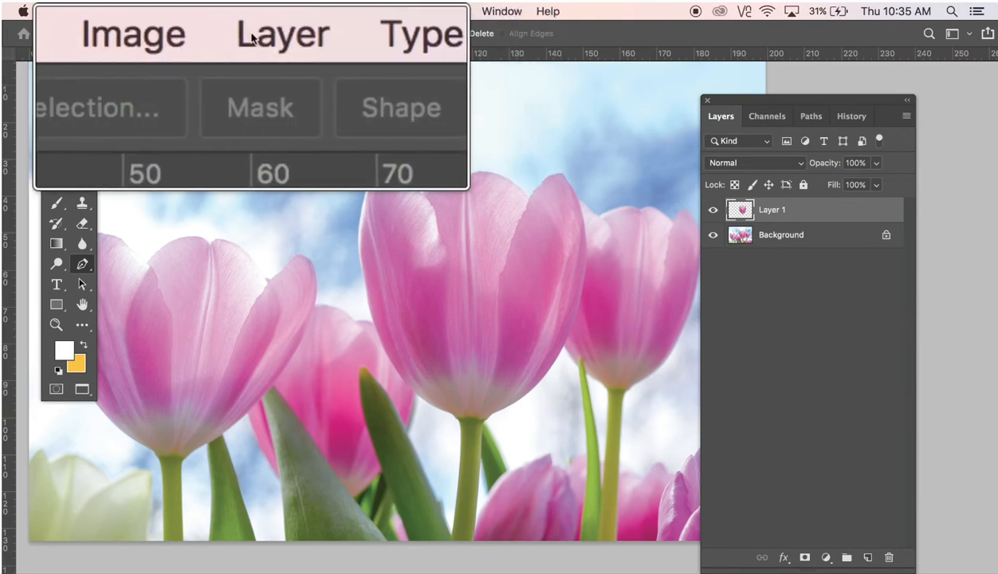
Step: Recolour the pasted tulip orange by applying a Hue/Saturation adjustment with Hue set to +104
{"action": "left_click", "coordinate": [217, 11]}
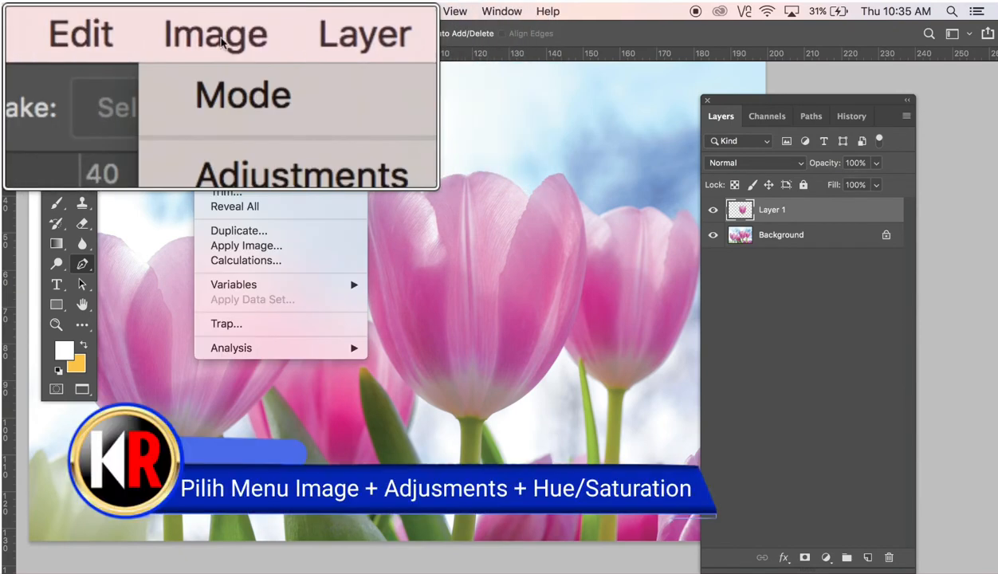
{"action": "mouse_move", "coordinate": [239, 53]}
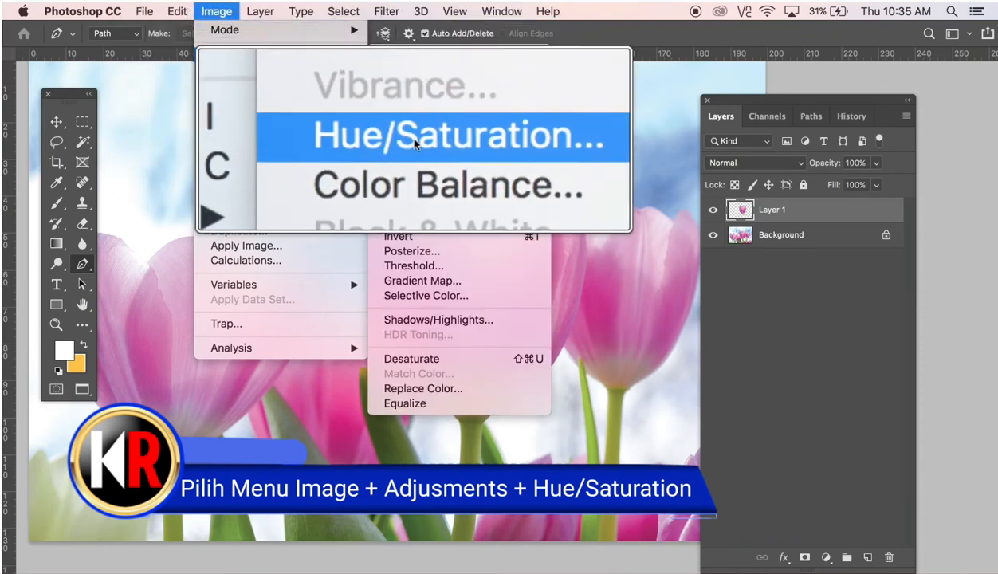
{"action": "left_click", "coordinate": [415, 138]}
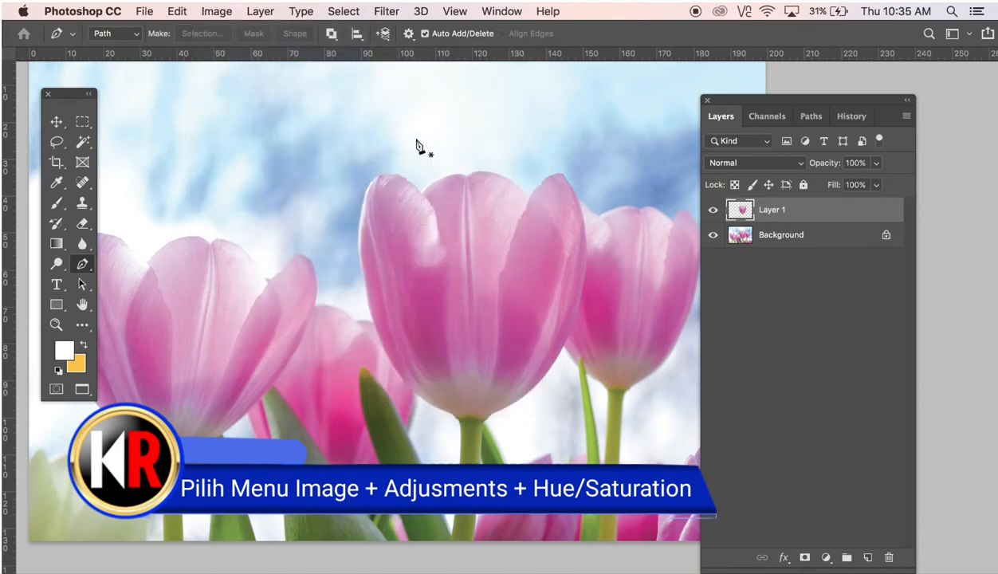
{"action": "left_click_drag", "start_coordinate": [558, 144], "coordinate": [657, 224]}
{"action": "left_click_drag", "start_coordinate": [709, 326], "coordinate": [763, 337]}
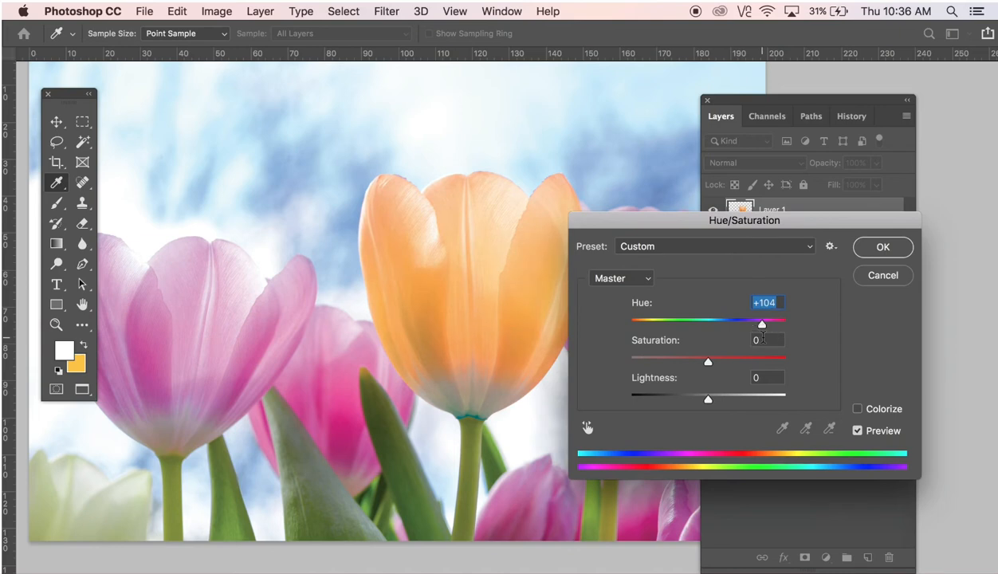
{"action": "left_click", "coordinate": [858, 432]}
{"action": "left_click", "coordinate": [884, 248]}
Step: Start a Pen path at the stem base of the large pink tulip beside the orange one and trace up its outer edge
{"action": "key", "text": "p"}
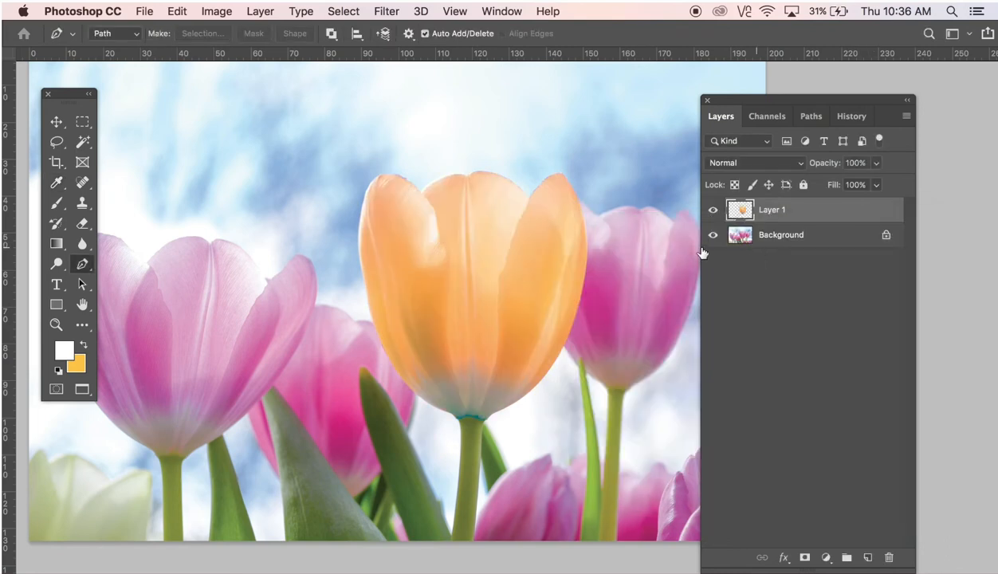
{"action": "left_click_drag", "start_coordinate": [313, 317], "coordinate": [373, 244]}
{"action": "left_click", "coordinate": [214, 255], "text": "super"}
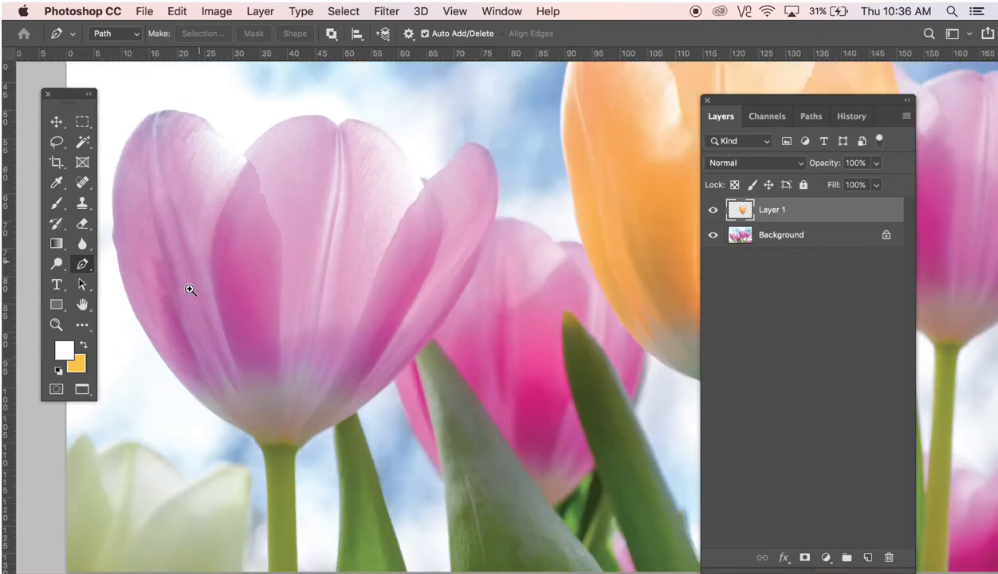
{"action": "left_click", "coordinate": [205, 295], "text": "super"}
{"action": "left_click_drag", "start_coordinate": [224, 299], "coordinate": [272, 312]}
{"action": "key", "text": "super+r"}
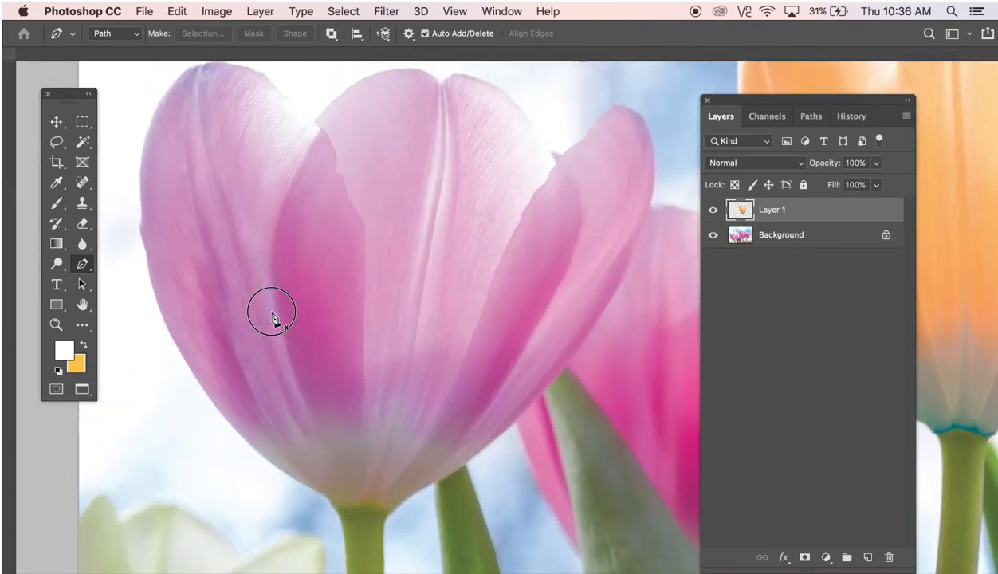
{"action": "left_click", "coordinate": [335, 514]}
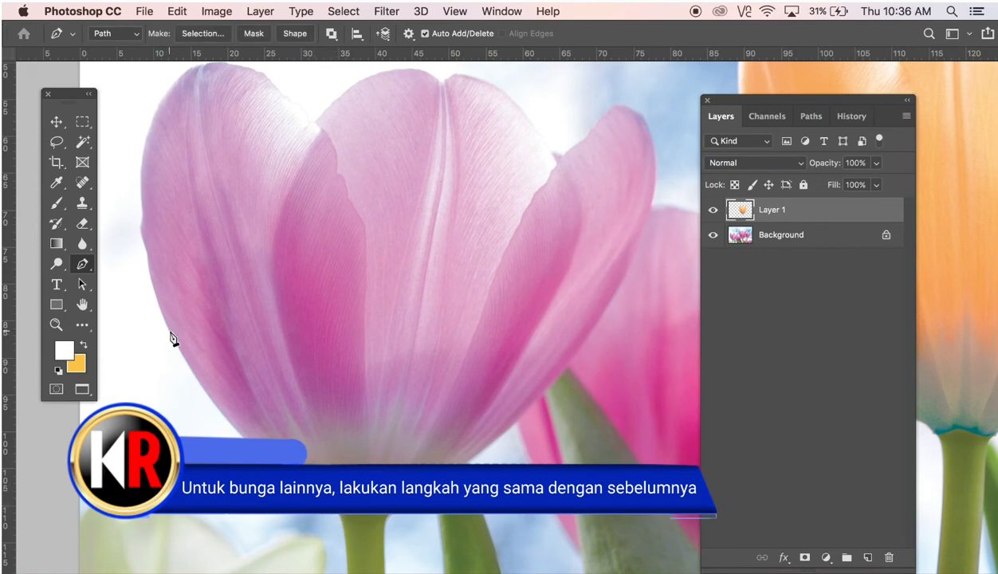
{"action": "left_click_drag", "start_coordinate": [169, 331], "coordinate": [123, 222]}
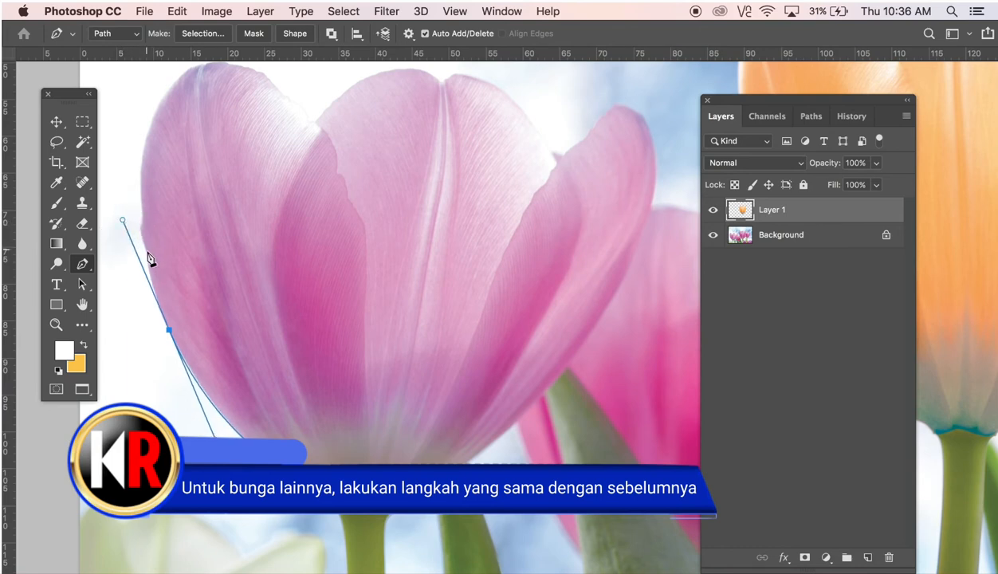
{"action": "left_click", "coordinate": [146, 253]}
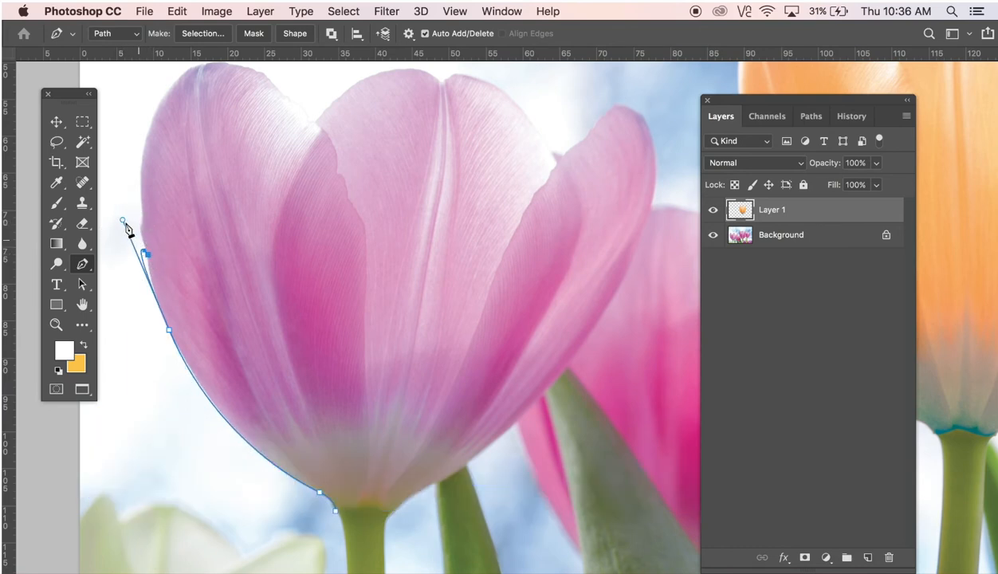
{"action": "left_click_drag", "start_coordinate": [123, 222], "coordinate": [145, 275]}
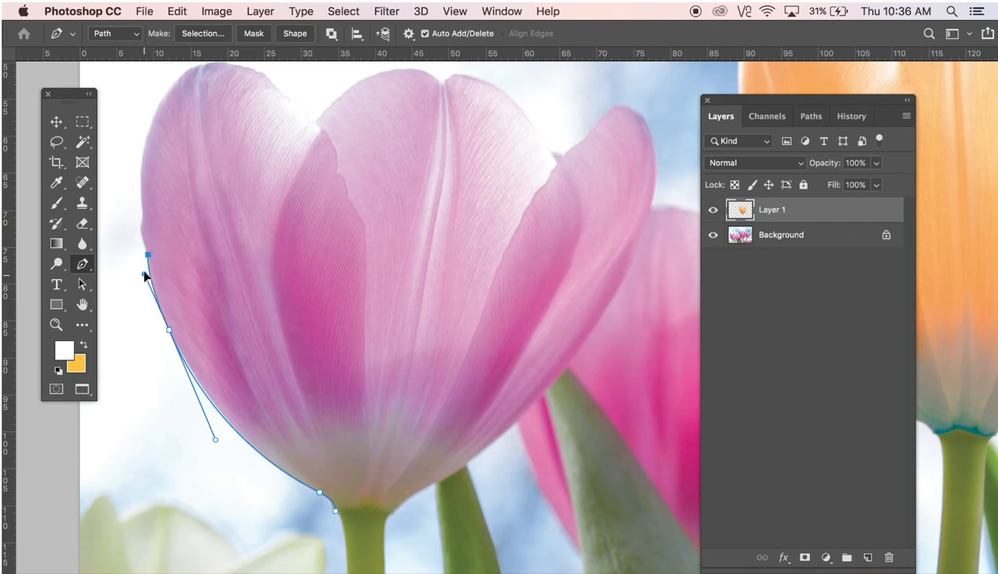
{"action": "left_click_drag", "start_coordinate": [143, 218], "coordinate": [140, 196]}
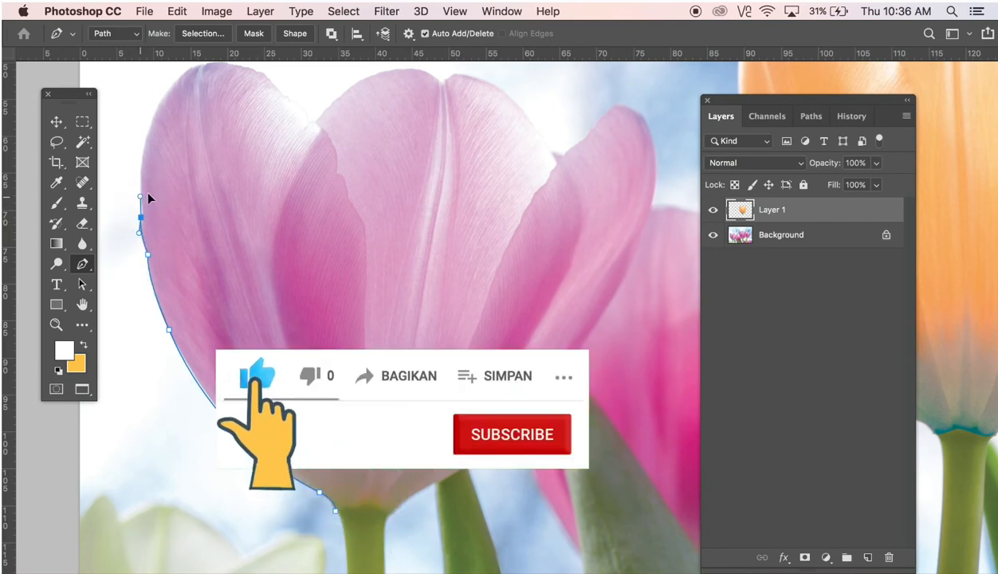
Step: Continue the path over the outer petal's tip, into the notch and across the top of the middle petal
{"action": "left_click_drag", "start_coordinate": [162, 148], "coordinate": [162, 243]}
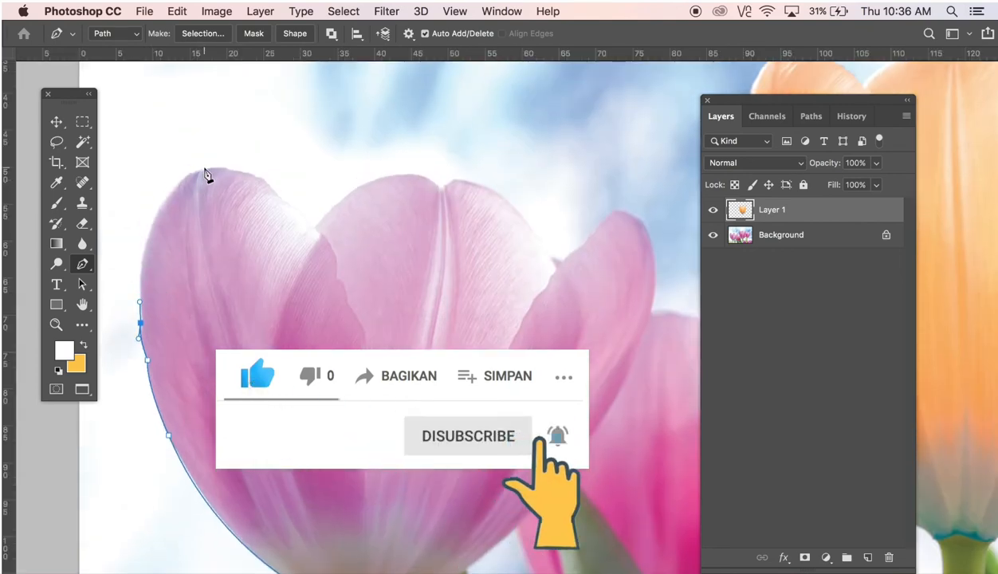
{"action": "left_click_drag", "start_coordinate": [205, 169], "coordinate": [272, 185]}
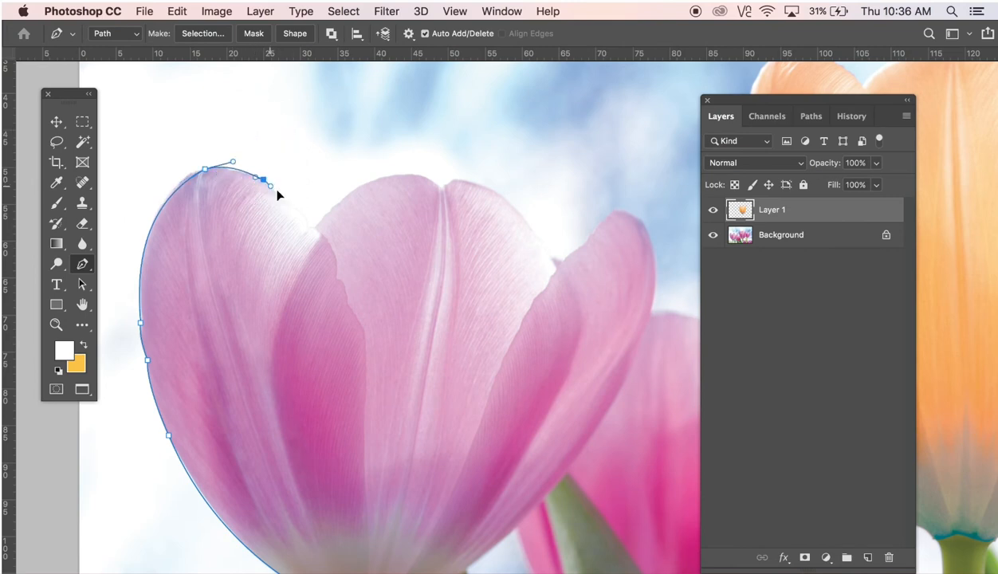
{"action": "mouse_move", "coordinate": [312, 225]}
{"action": "left_mouse_down"}
{"action": "mouse_move", "coordinate": [316, 243]}
{"action": "mouse_move", "coordinate": [319, 218]}
{"action": "left_mouse_up"}
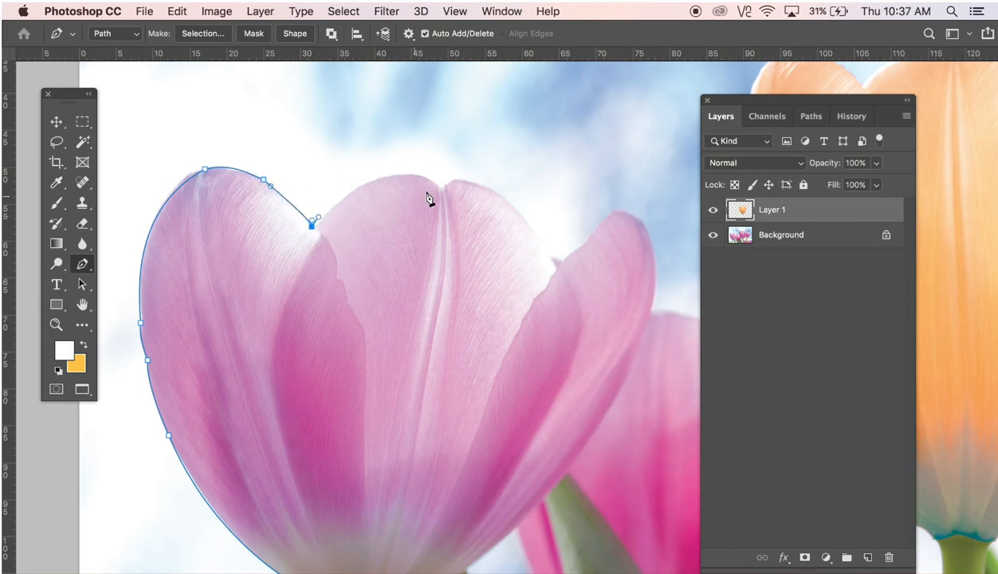
{"action": "left_click_drag", "start_coordinate": [443, 190], "coordinate": [493, 191]}
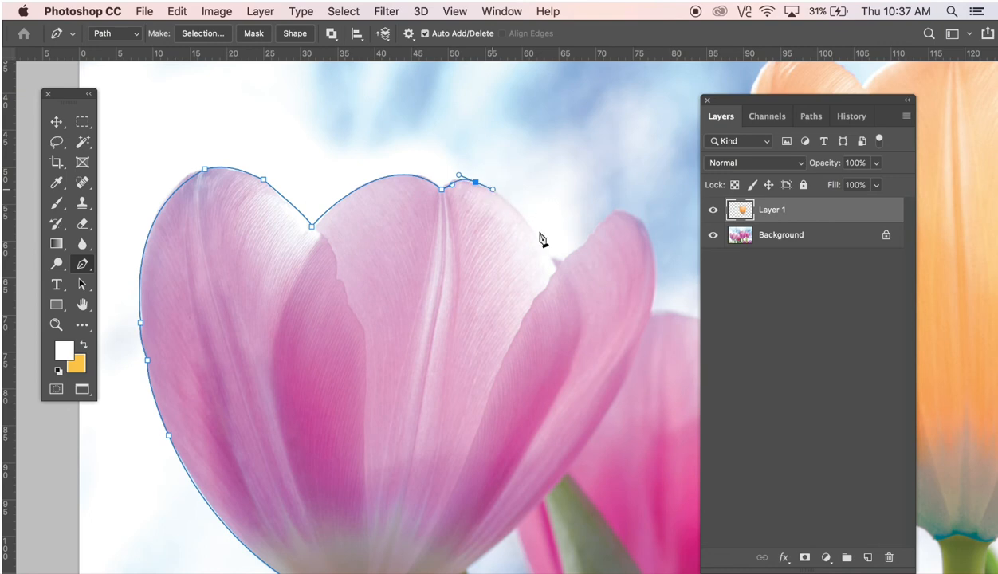
Step: Trace around the petal nearest the orange tulip, follow its edge down to the flower base and close the path at the stem
{"action": "left_click_drag", "start_coordinate": [557, 268], "coordinate": [591, 244]}
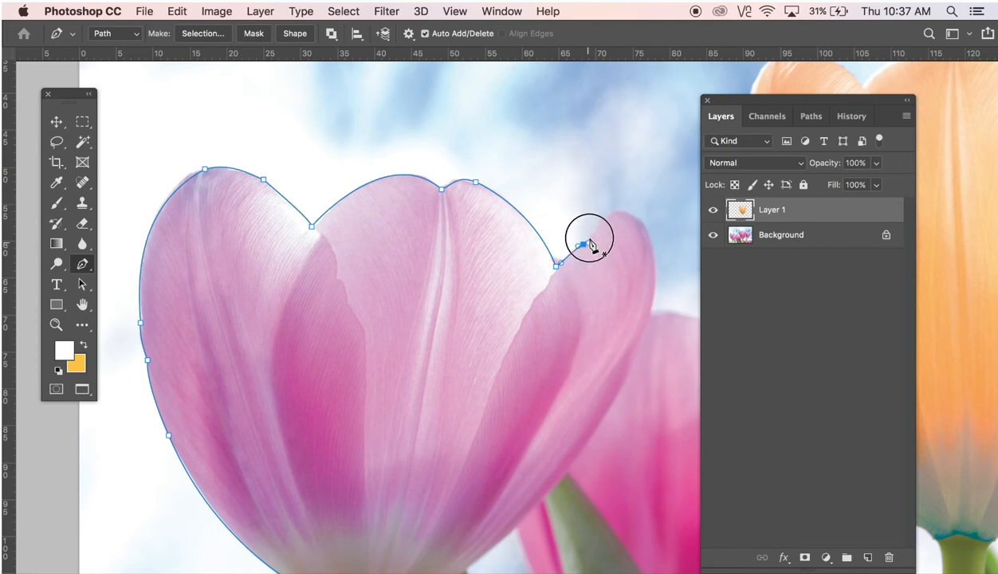
{"action": "left_click_drag", "start_coordinate": [634, 214], "coordinate": [656, 233]}
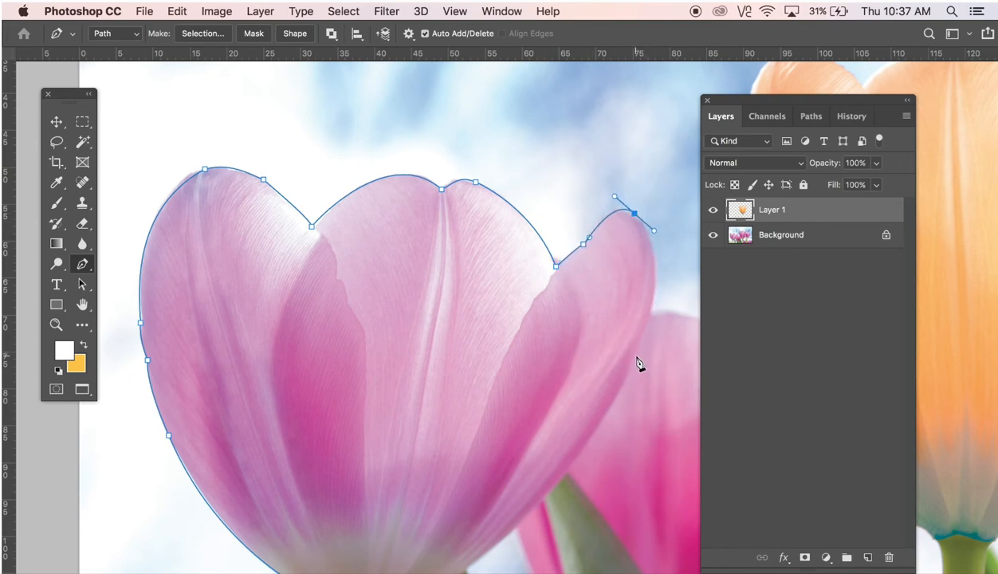
{"action": "left_click_drag", "start_coordinate": [636, 356], "coordinate": [603, 428]}
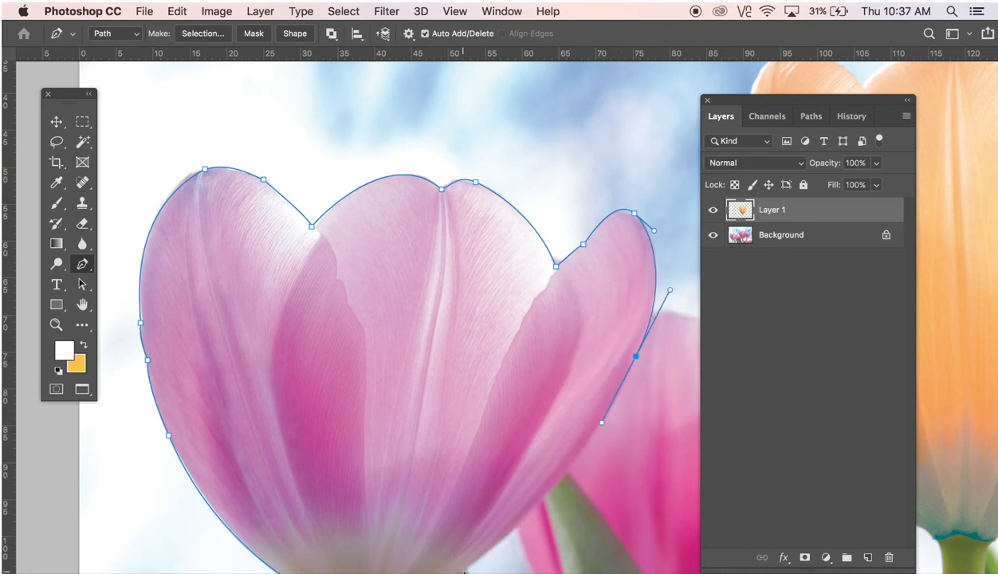
{"action": "left_click_drag", "start_coordinate": [463, 571], "coordinate": [376, 573]}
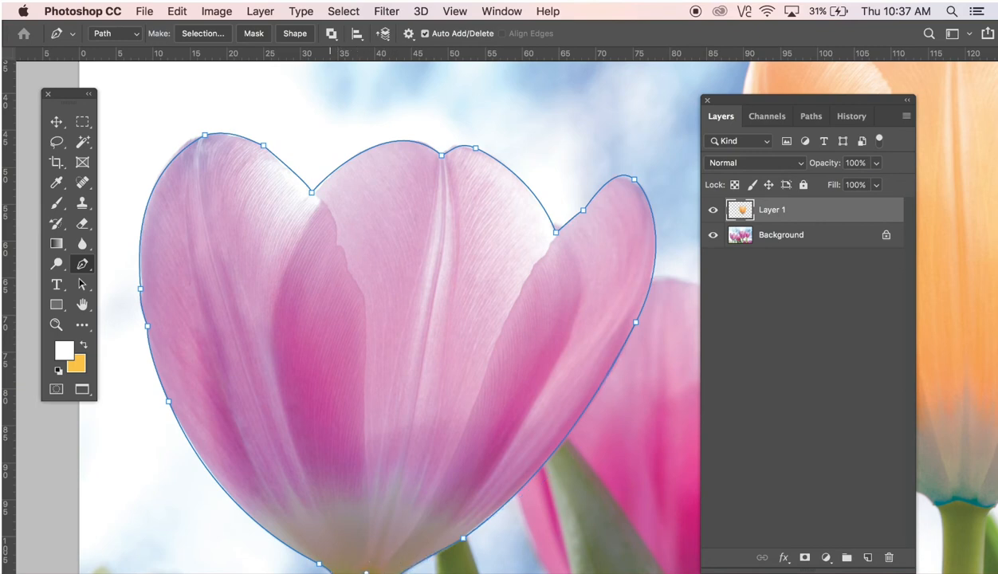
Step: Save the work path as Path 2 and make a new anti-aliased selection from it with a 2-pixel feather radius
{"action": "left_click", "coordinate": [450, 453], "text": "alt"}
{"action": "left_click", "coordinate": [517, 389], "text": "alt"}
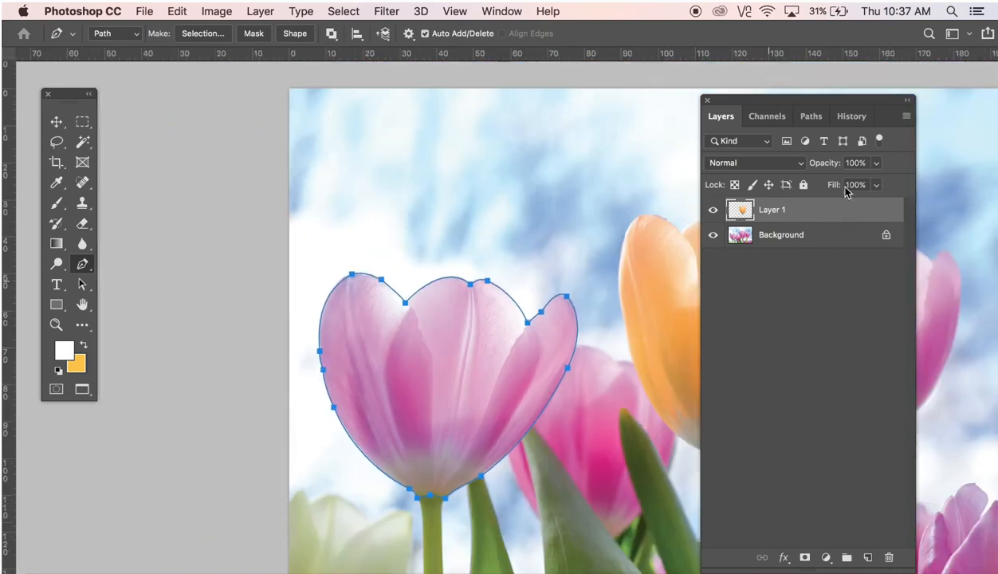
{"action": "left_click", "coordinate": [813, 118]}
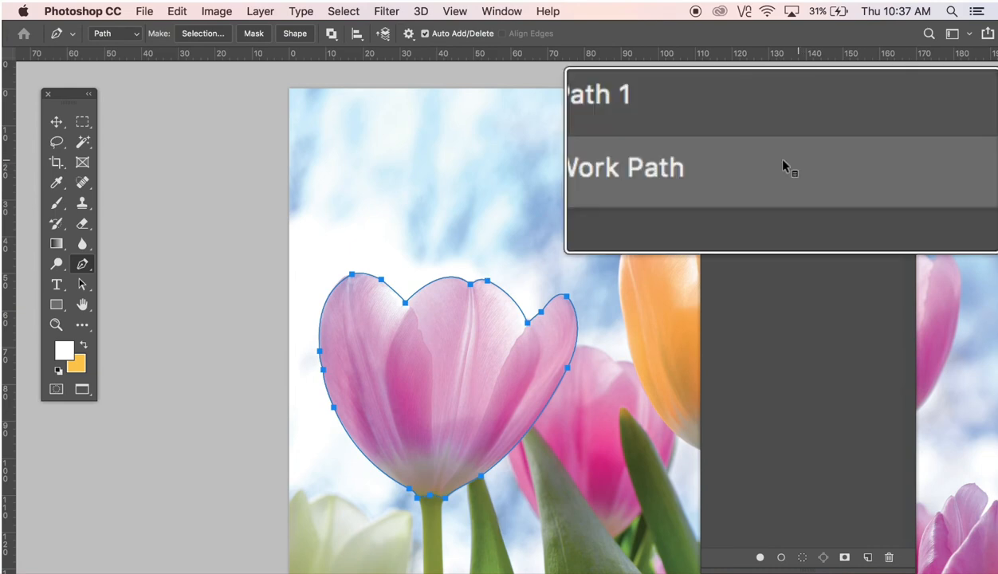
{"action": "left_click_drag", "start_coordinate": [778, 168], "coordinate": [870, 561]}
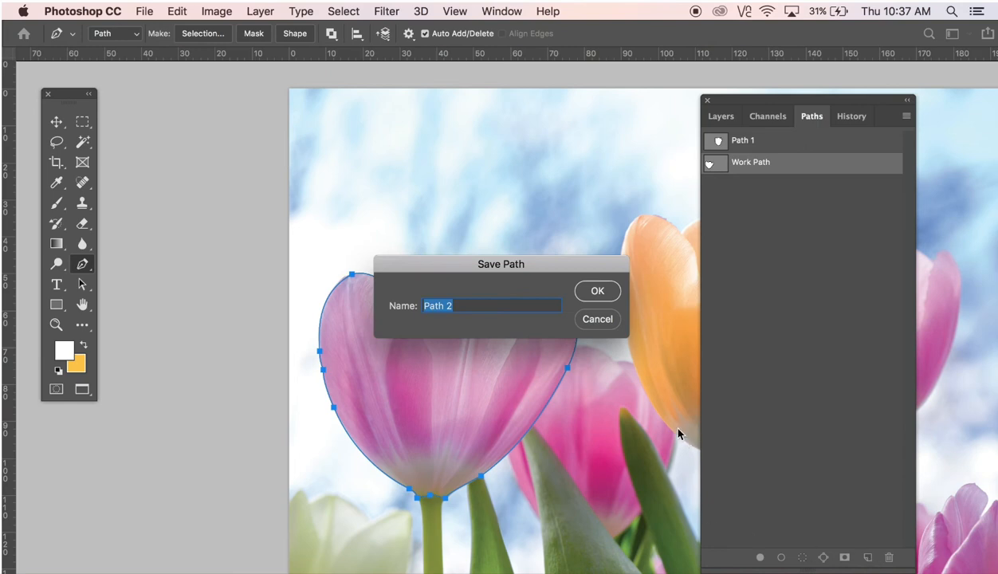
{"action": "left_click", "coordinate": [600, 293]}
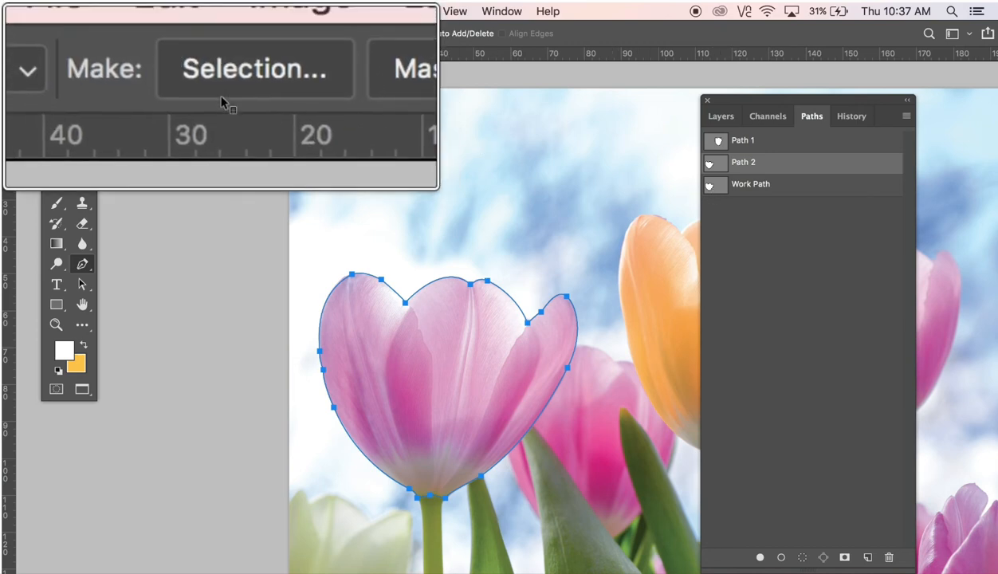
{"action": "left_click", "coordinate": [195, 33]}
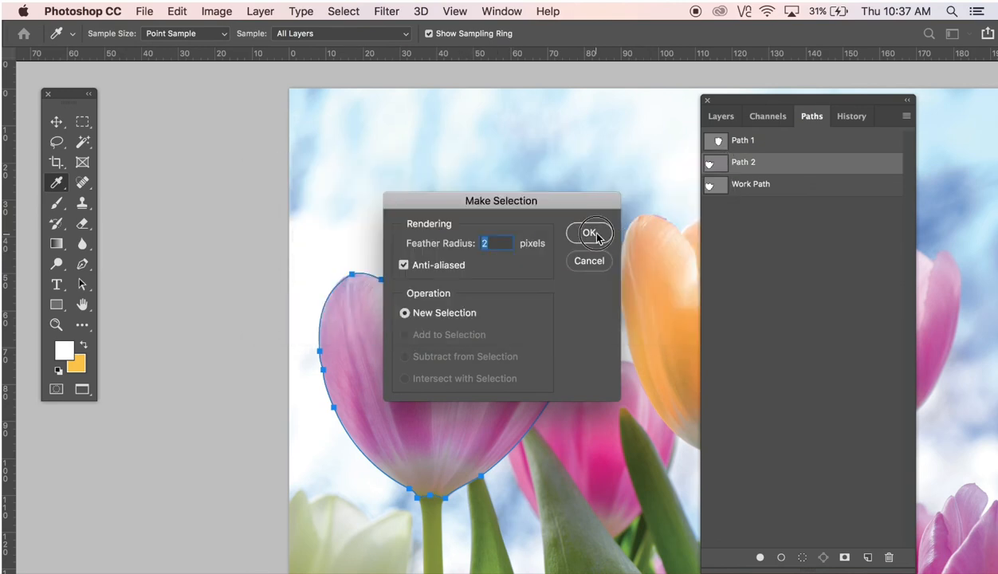
{"action": "left_click", "coordinate": [590, 233]}
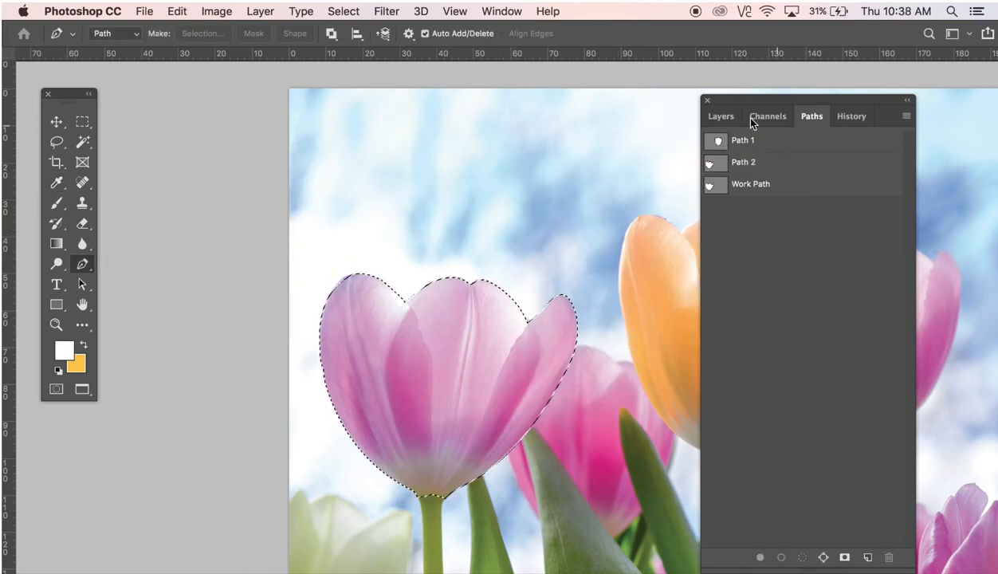
Step: Copy the selected pink tulip from the Background layer and paste it onto its own new layer
{"action": "left_click", "coordinate": [722, 117]}
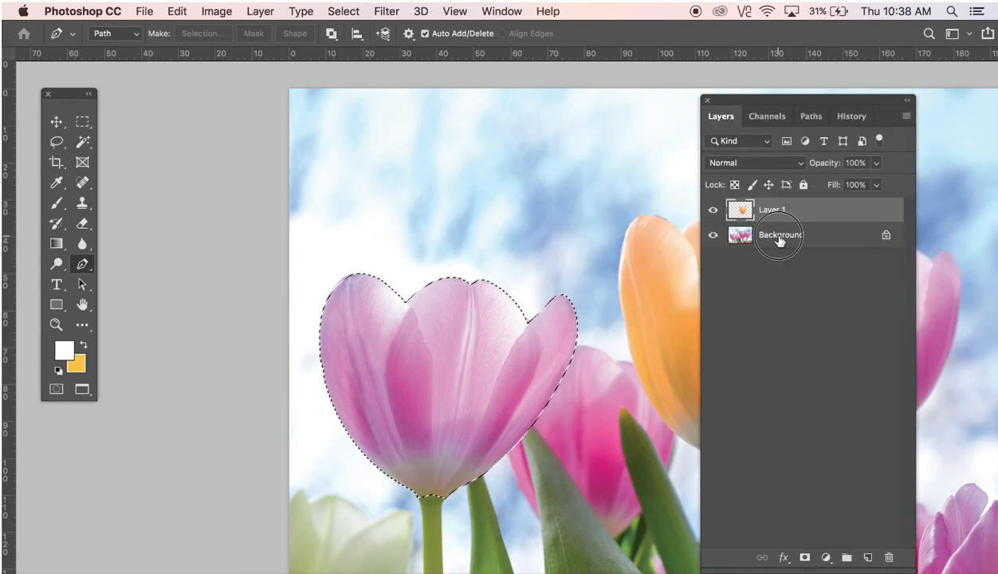
{"action": "left_click", "coordinate": [780, 236]}
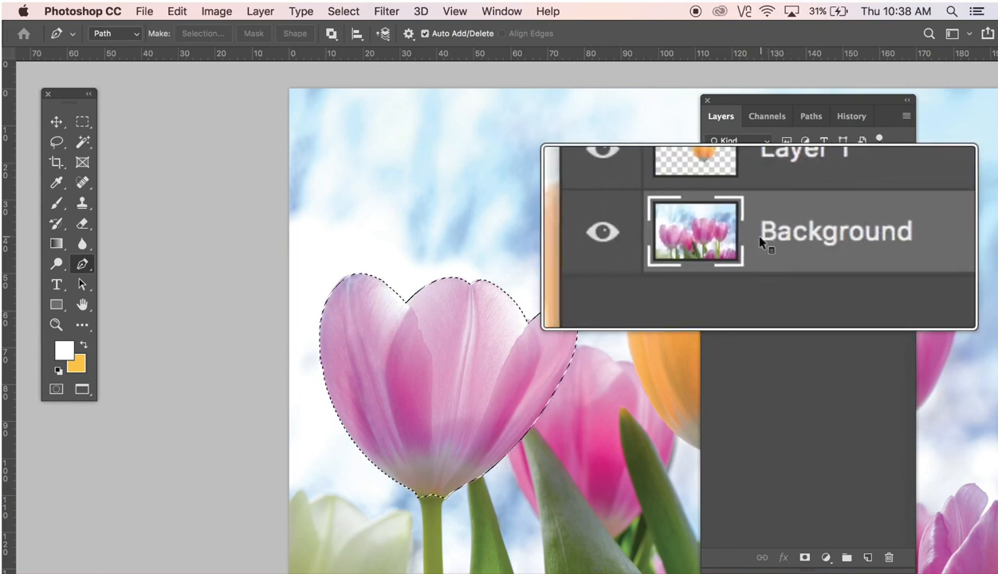
{"action": "left_click", "coordinate": [177, 11]}
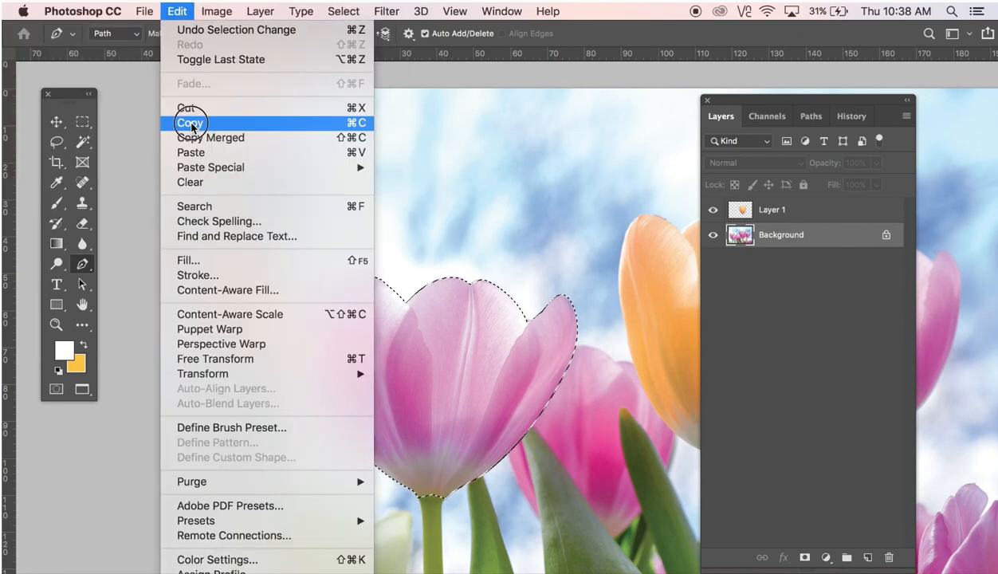
{"action": "left_click", "coordinate": [190, 126]}
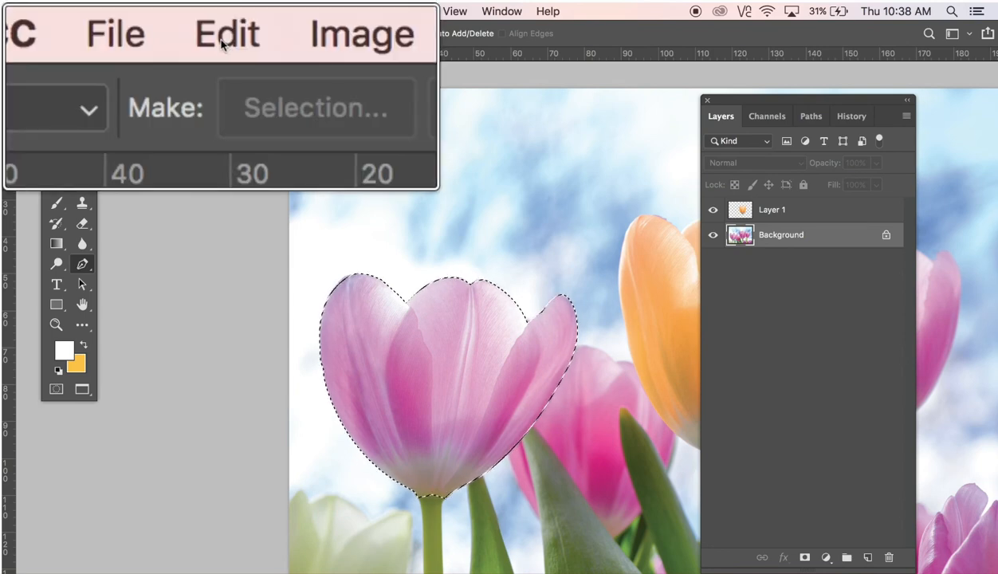
{"action": "left_click", "coordinate": [177, 11]}
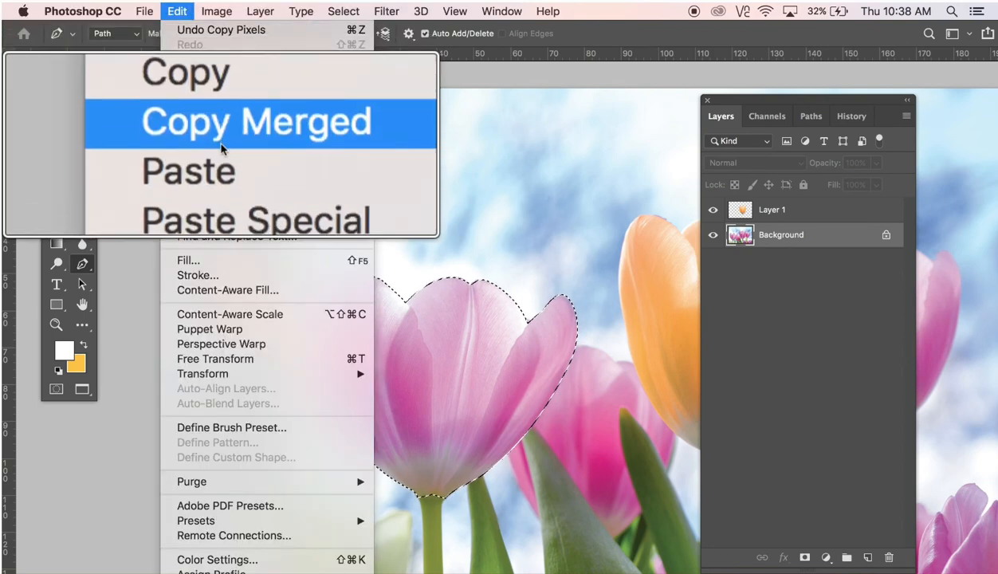
{"action": "left_click", "coordinate": [200, 156]}
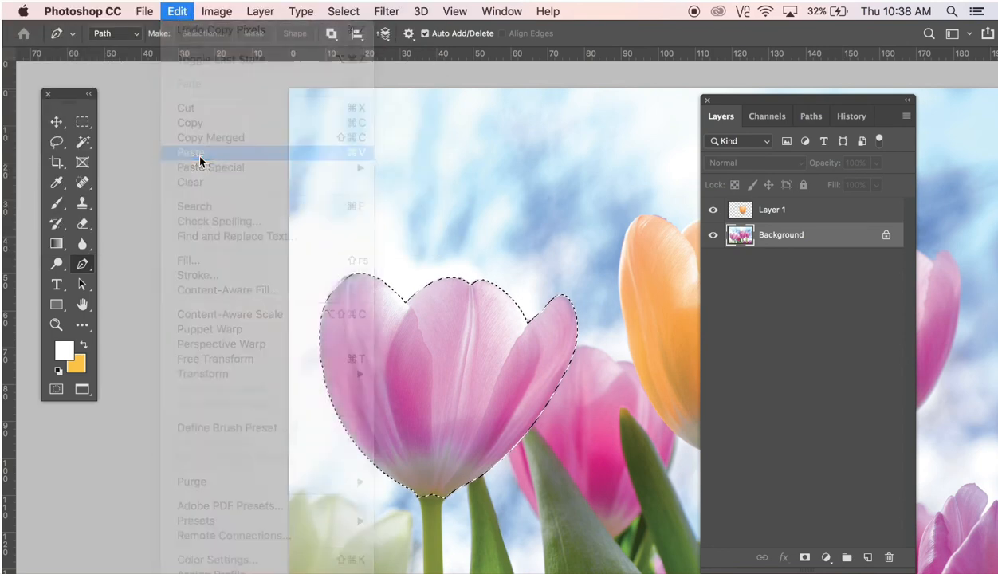
Step: Recolour the newly pasted tulip violet by applying a Hue/Saturation adjustment with Hue set to -39
{"action": "left_click", "coordinate": [59, 125]}
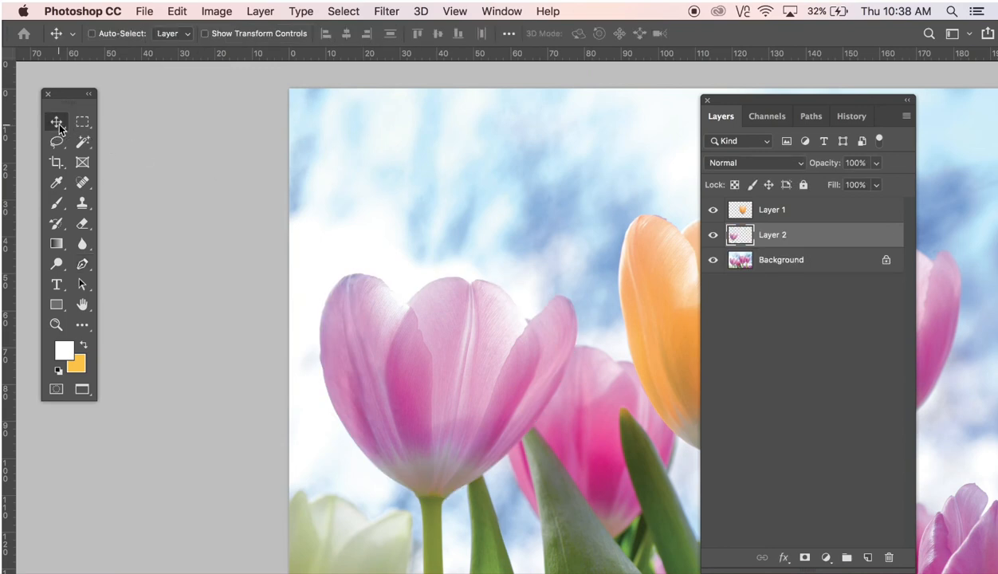
{"action": "left_click_drag", "start_coordinate": [379, 295], "coordinate": [210, 250]}
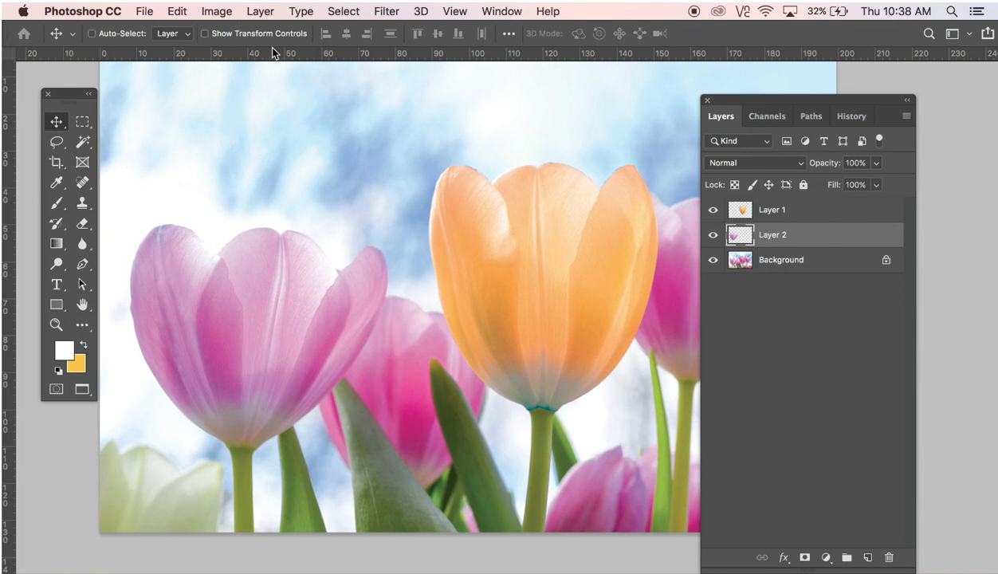
{"action": "left_click", "coordinate": [218, 12]}
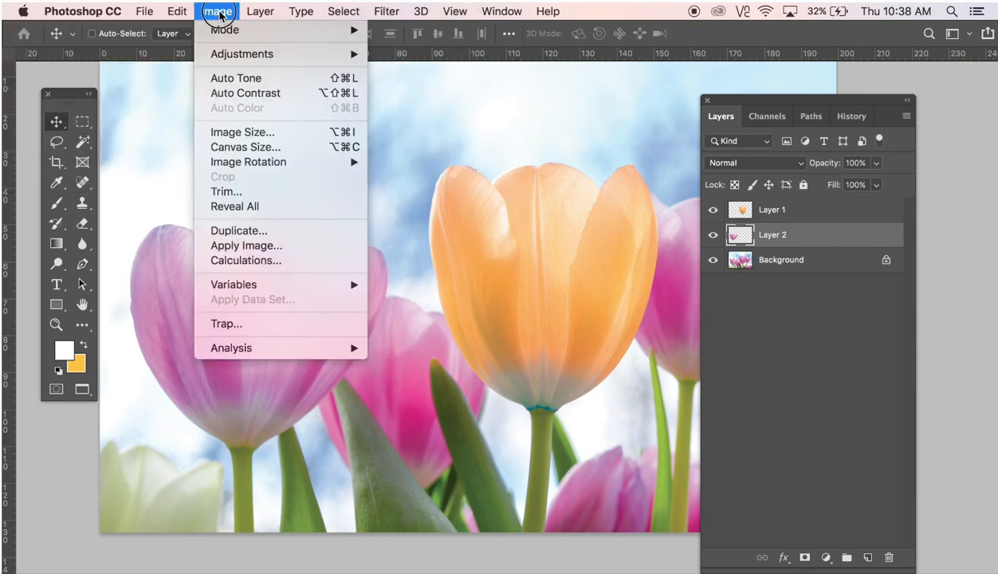
{"action": "mouse_move", "coordinate": [224, 53]}
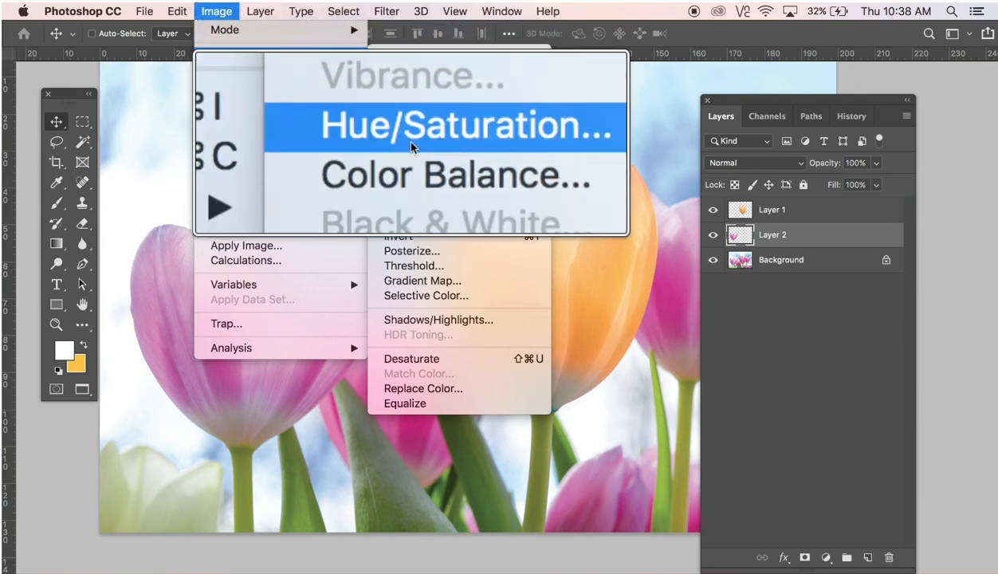
{"action": "left_click", "coordinate": [411, 147]}
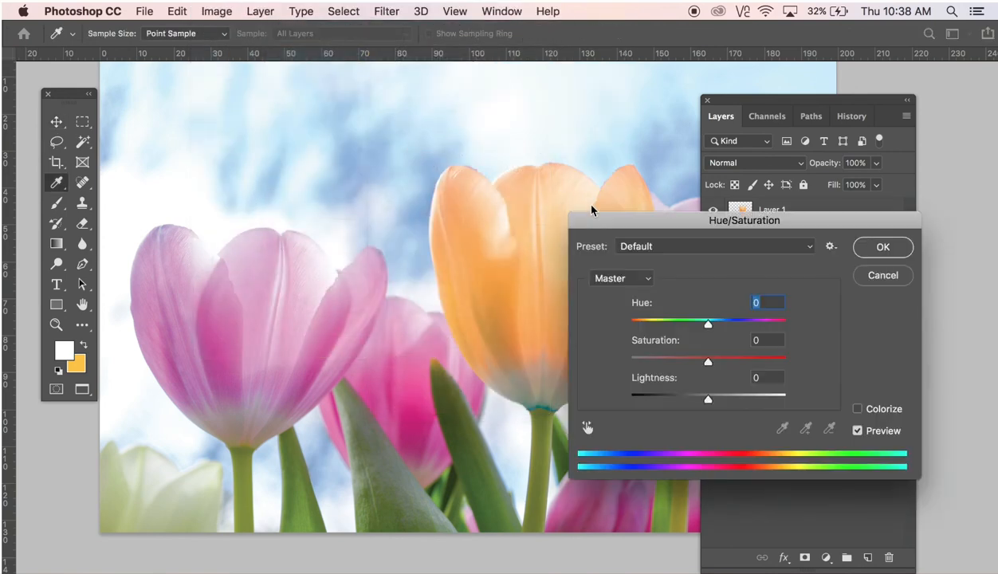
{"action": "left_click_drag", "start_coordinate": [709, 328], "coordinate": [677, 350]}
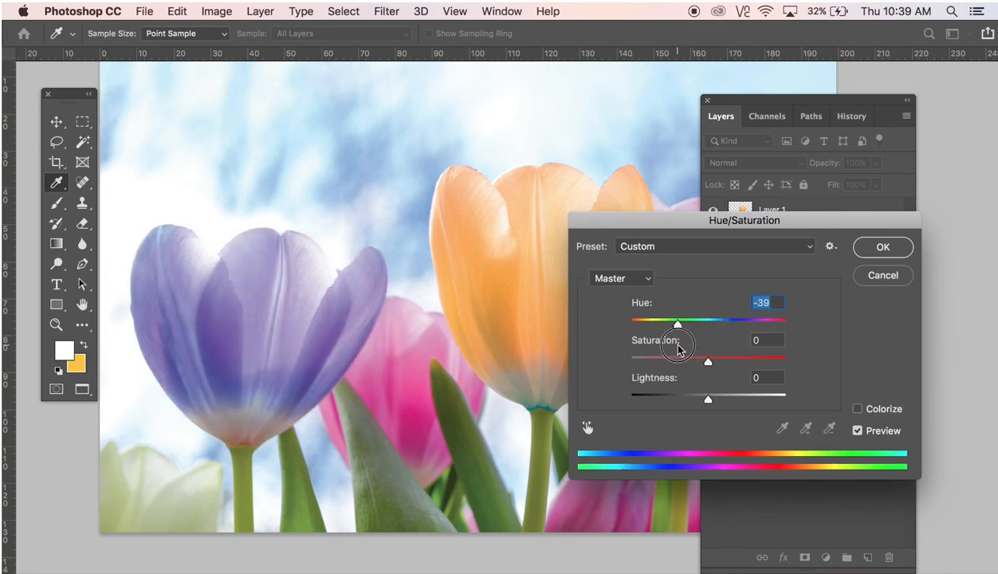
{"action": "key", "text": "Return"}
{"action": "key", "text": "v"}
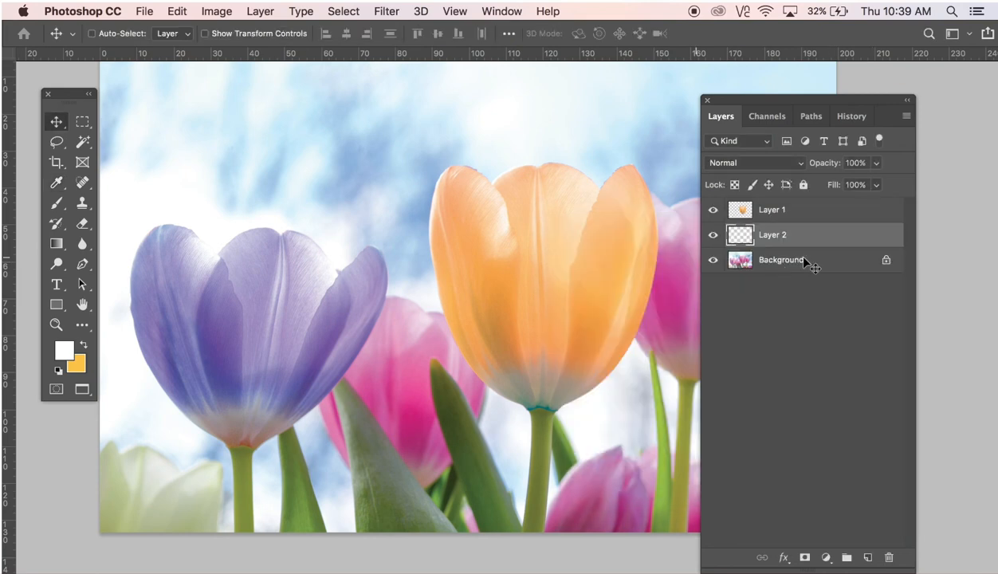
{"action": "left_click_drag", "start_coordinate": [594, 321], "coordinate": [526, 309]}
{"action": "left_click", "coordinate": [532, 294], "text": "alt+super"}
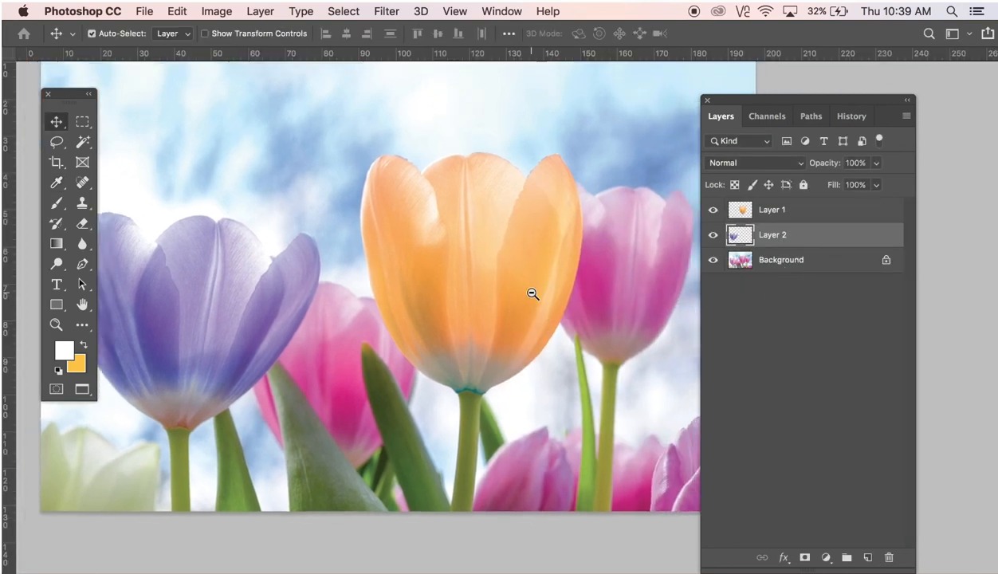
{"action": "left_click_drag", "start_coordinate": [628, 320], "coordinate": [604, 330]}
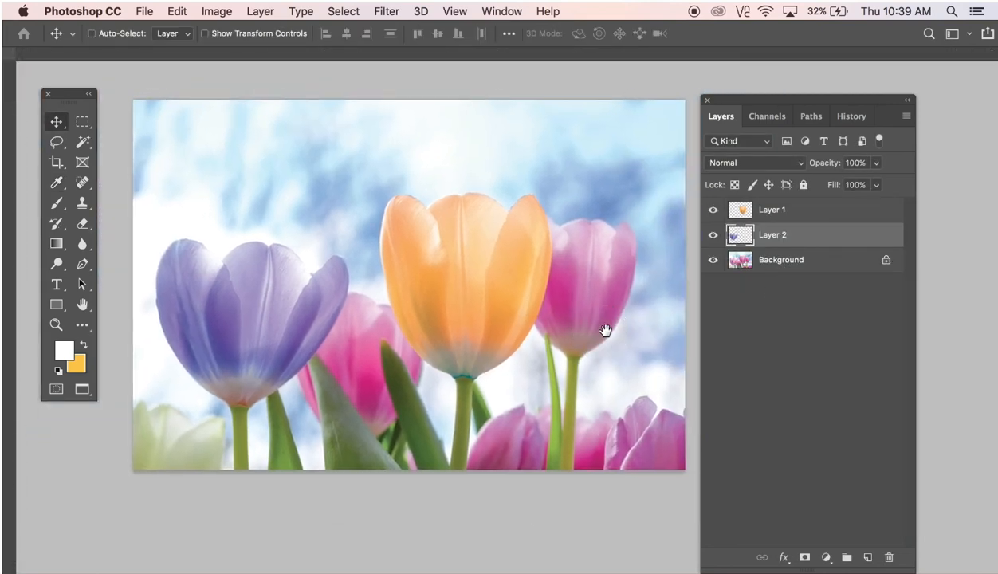